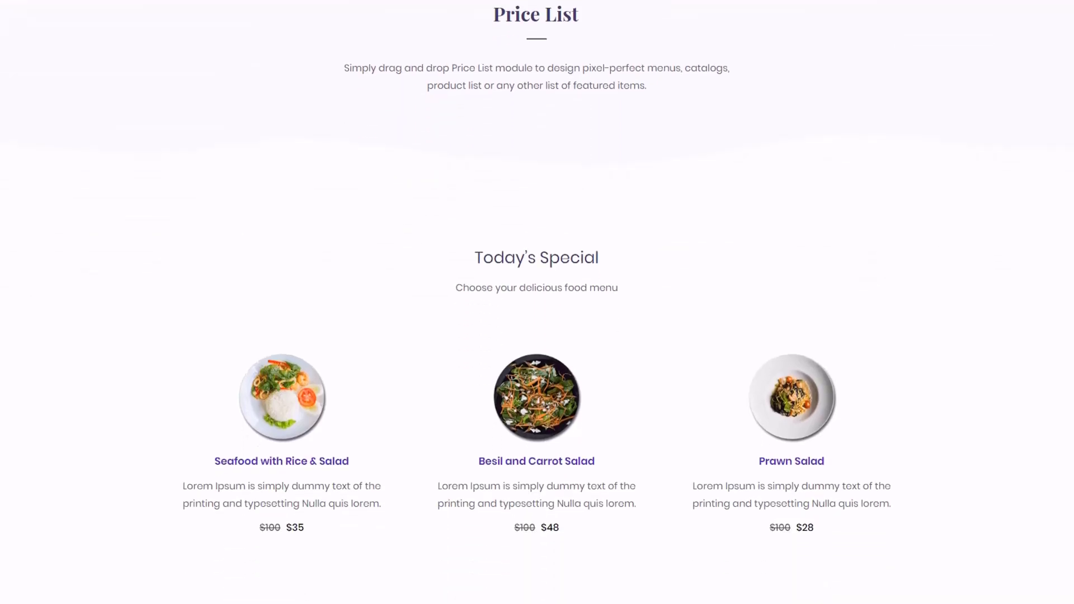
Step: Search the widgets for 'pric' and drag the UAEL Price List into the top section
scroll(537, 302, "down", 4)
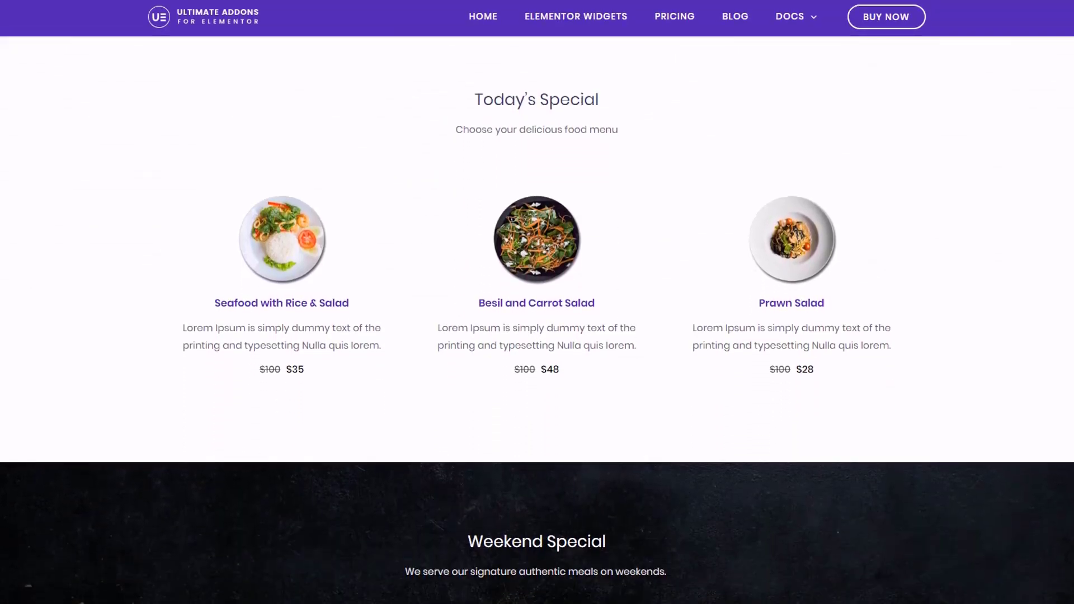
scroll(537, 302, "down", 5)
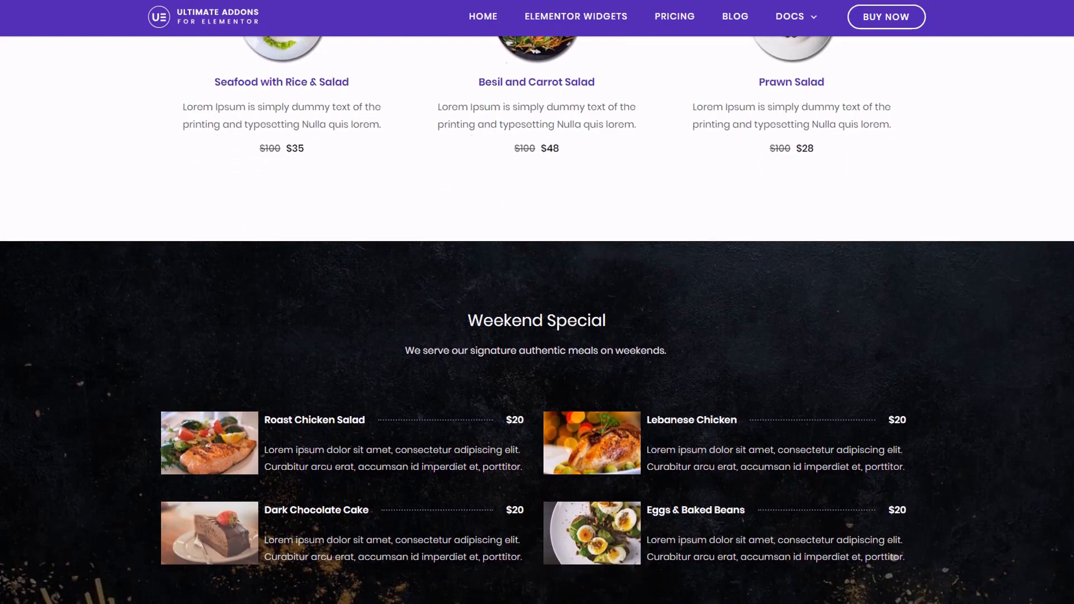
scroll(537, 302, "down", 6)
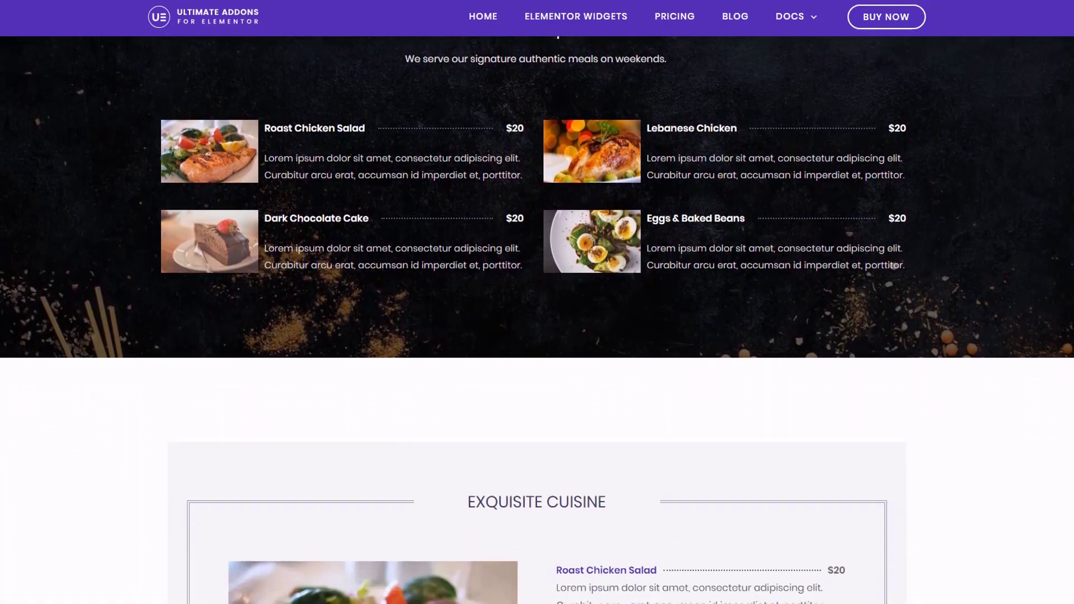
scroll(537, 302, "down", 6)
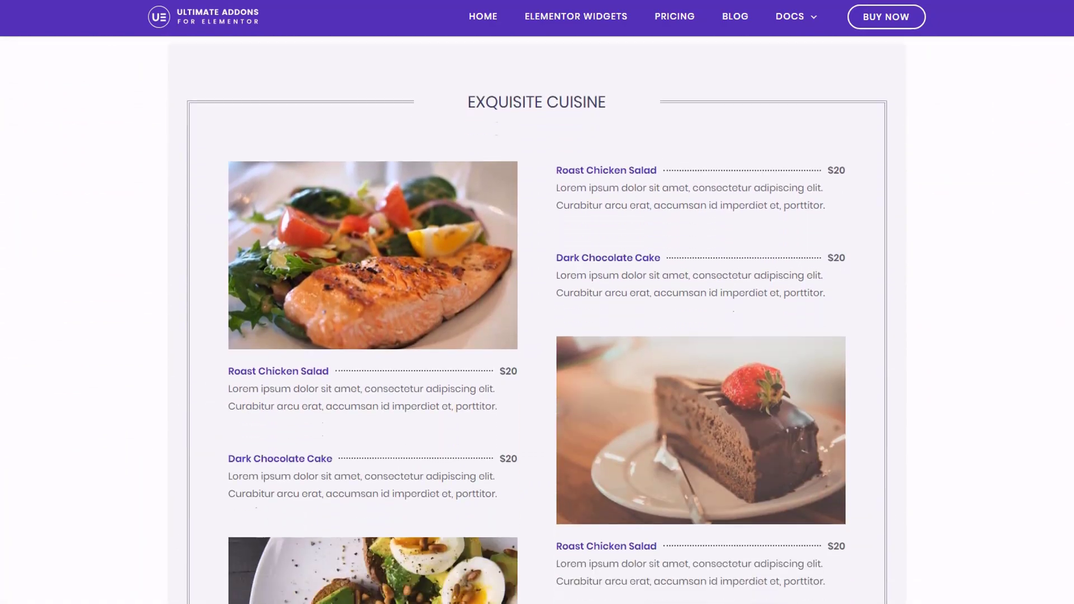
scroll(537, 302, "down", 8)
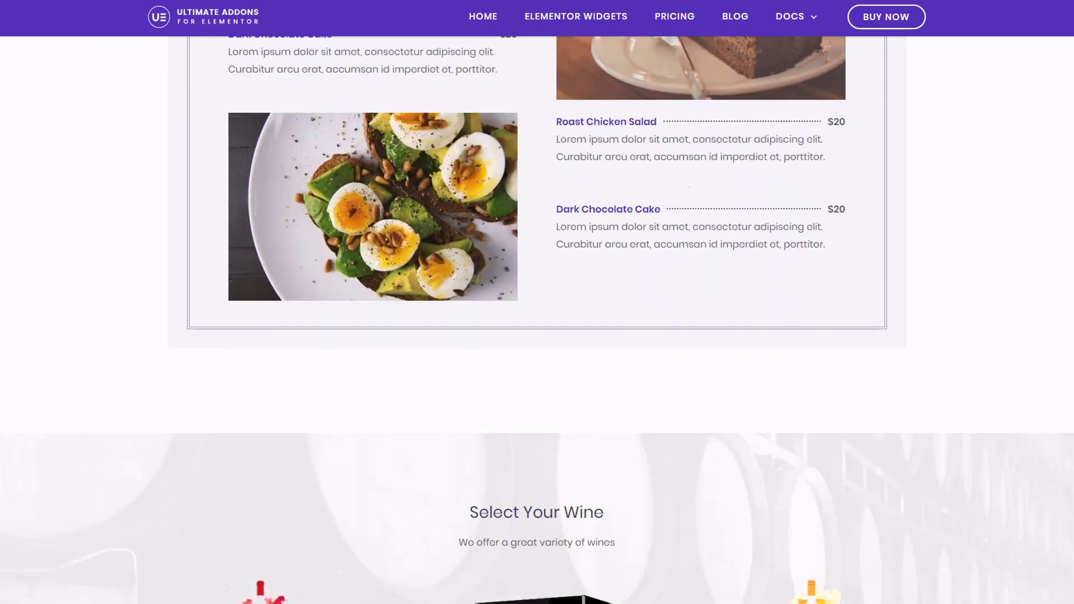
scroll(536, 302, "down", 7)
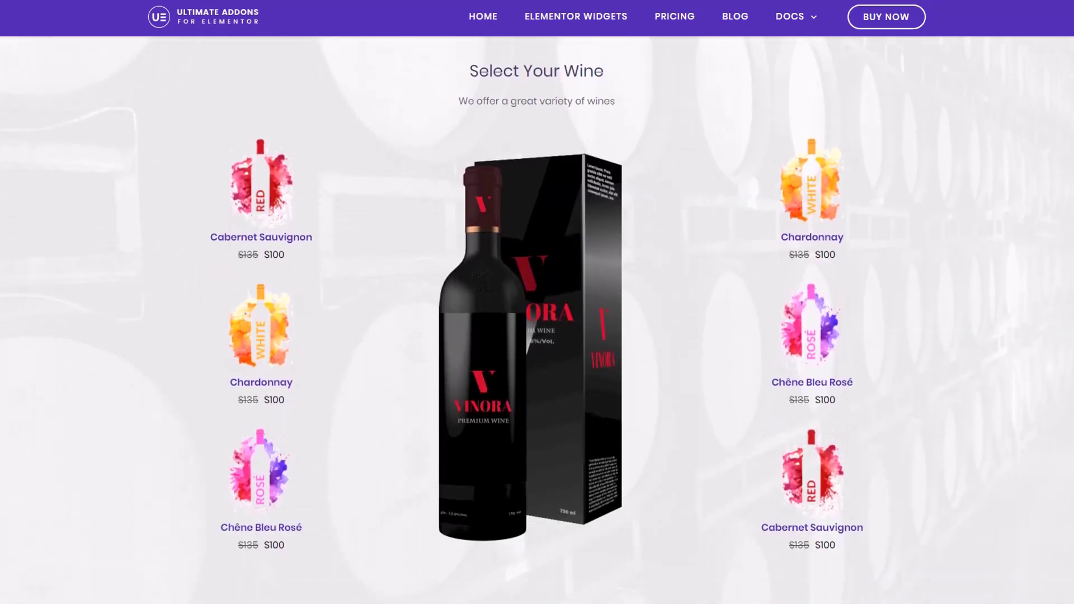
scroll(536, 302, "down", 8)
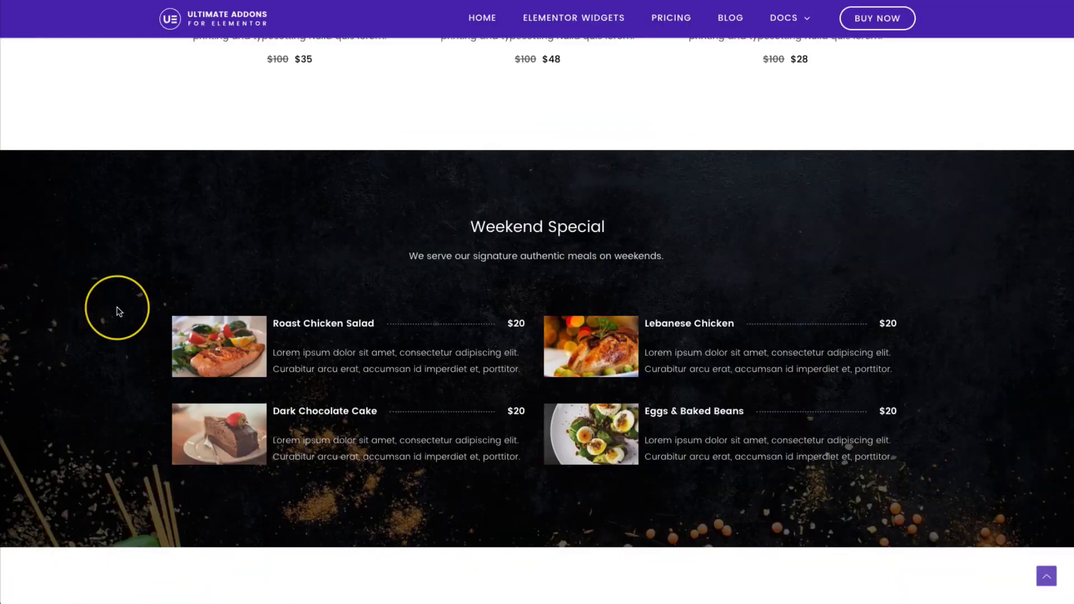
scroll(106, 132, "up", 5)
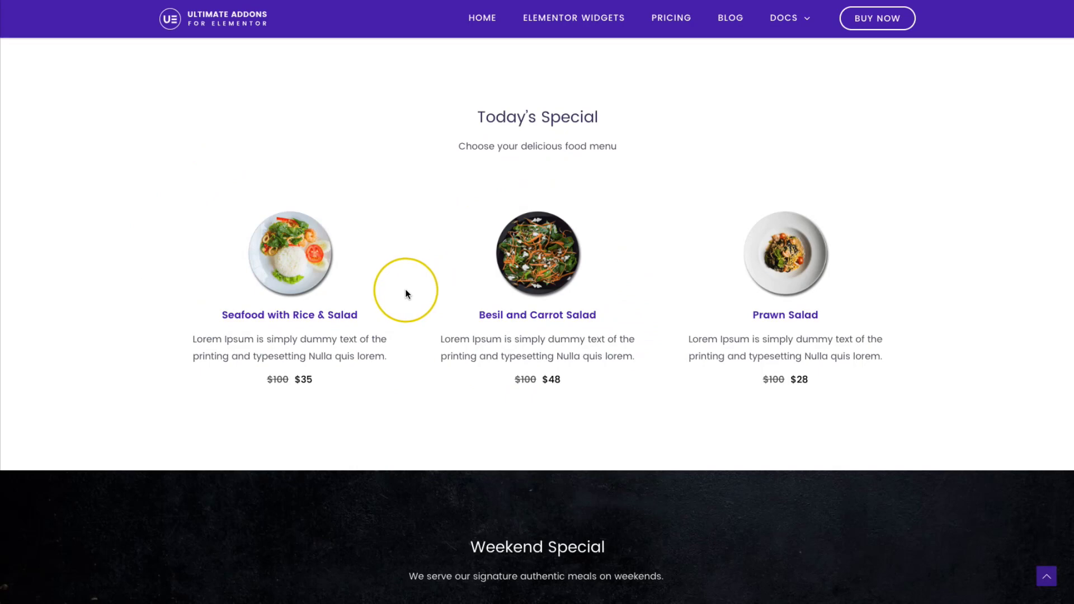
scroll(538, 290, "down", 5)
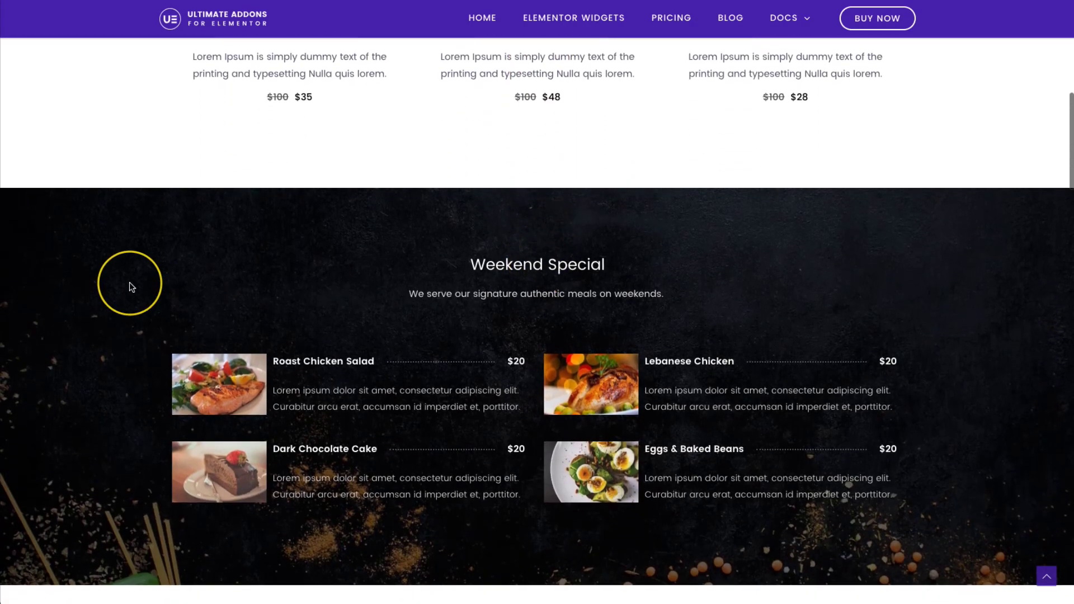
scroll(130, 282, "up", 2)
scroll(232, 263, "down", 4)
scroll(712, 312, "down", 3)
scroll(324, 204, "down", 1)
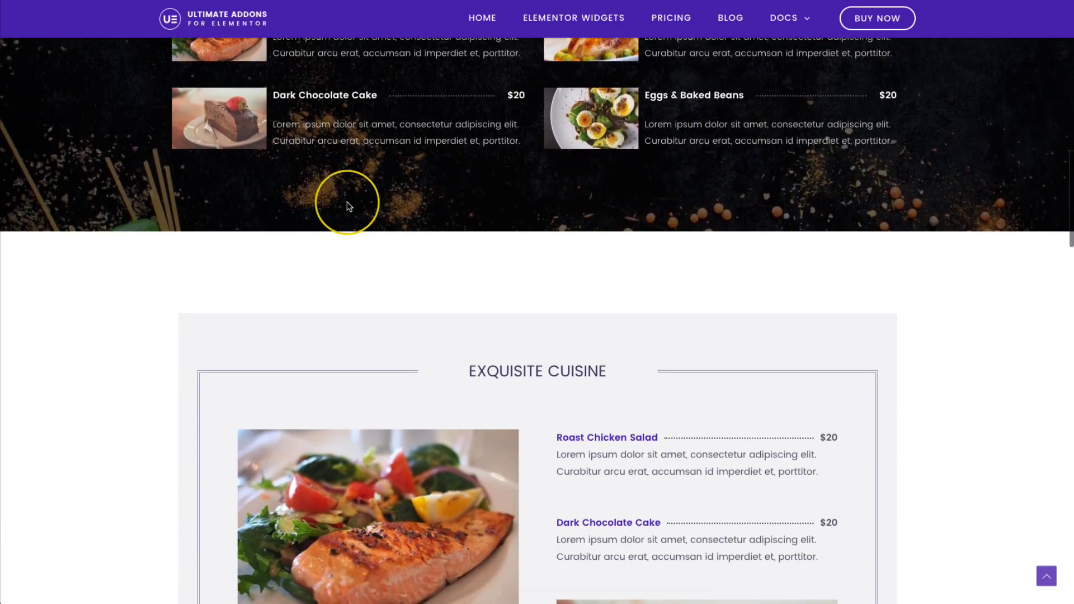
scroll(163, 224, "down", 3)
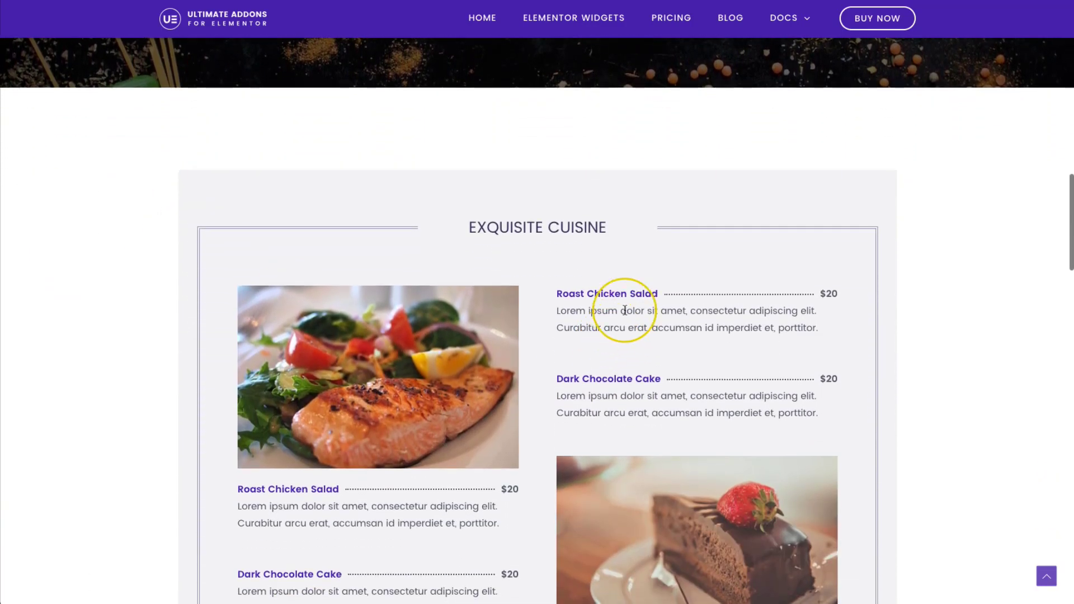
scroll(610, 336, "down", 4)
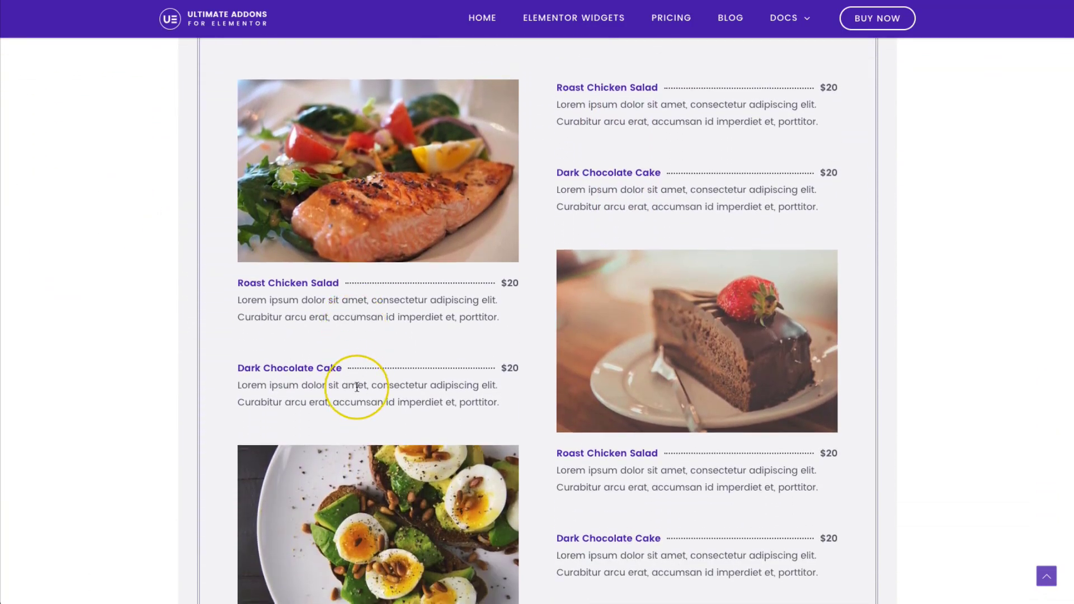
scroll(596, 384, "down", 5)
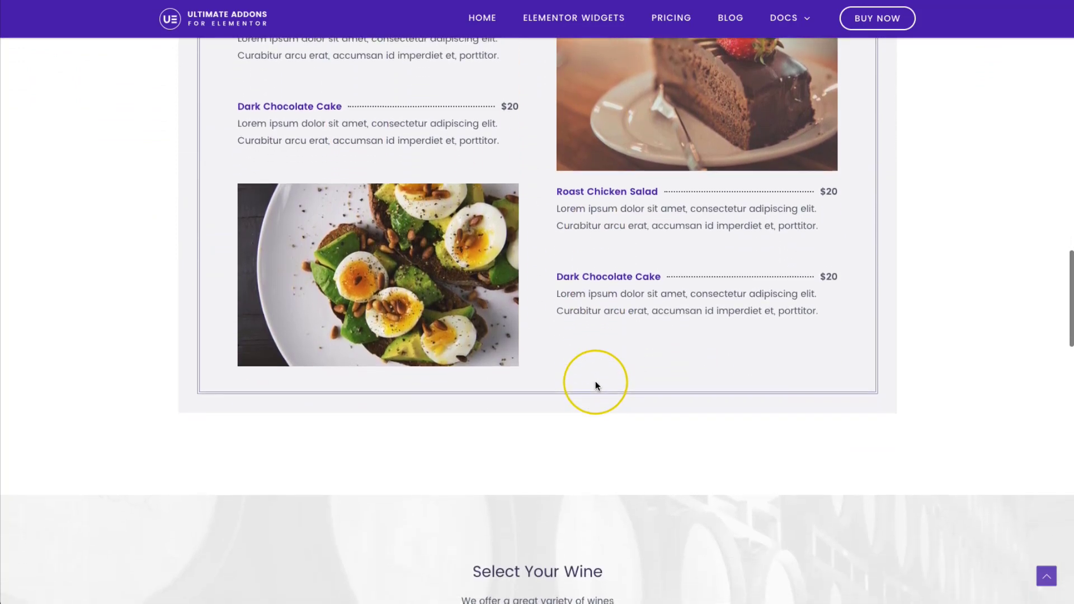
scroll(596, 384, "down", 8)
scroll(596, 384, "down", 2)
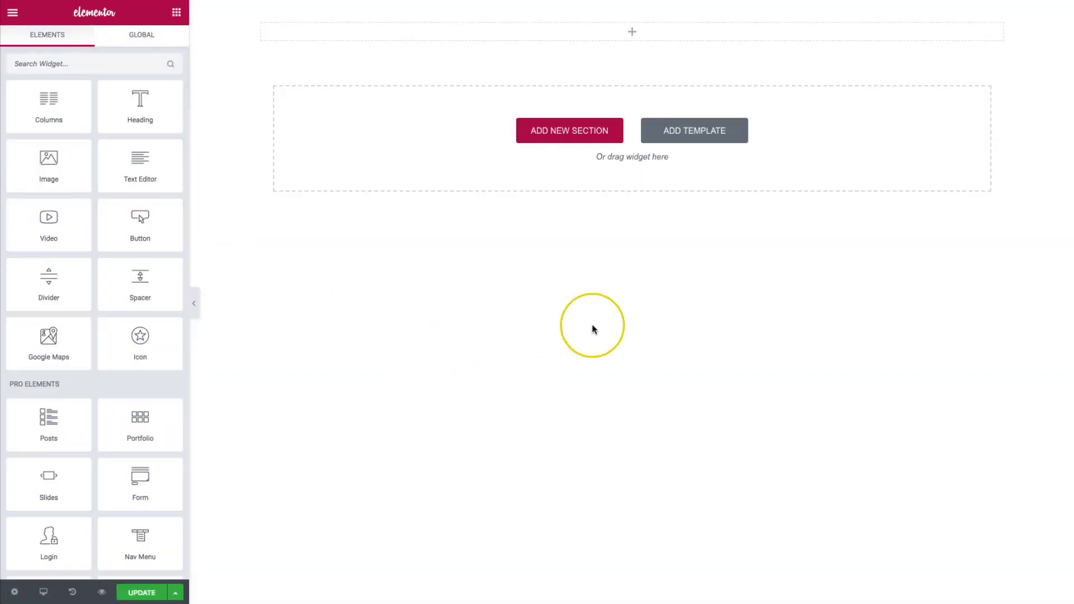
left_click(79, 58)
type("price")
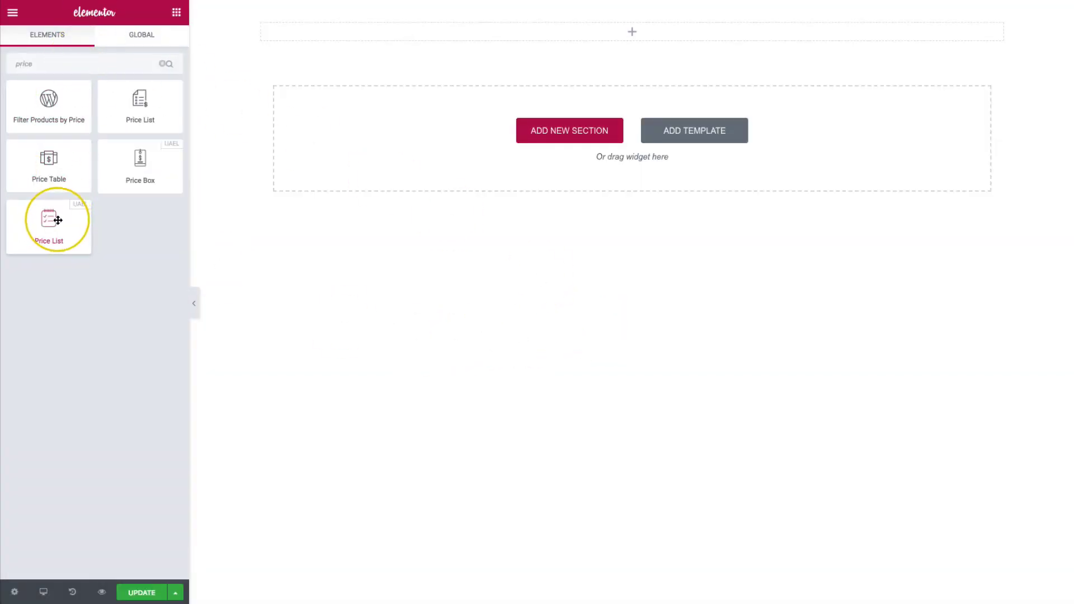
left_click_drag(50, 222, 421, 35)
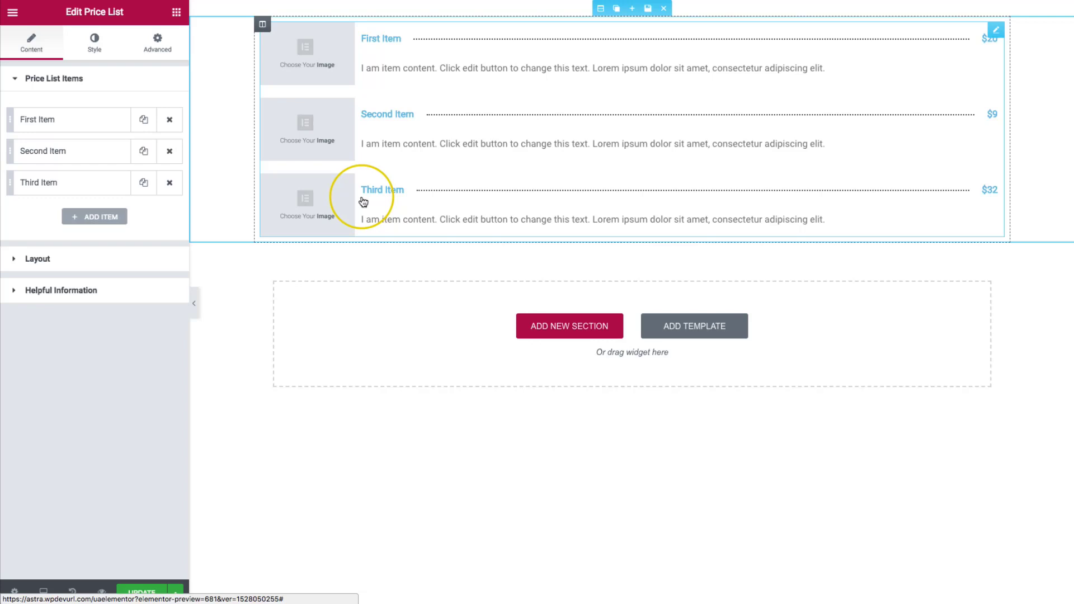
Step: Rename the first item to Deviled Eggs and price it at $30.00, leaving the discount off
left_click(78, 124)
left_click_drag(79, 187, 2, 191)
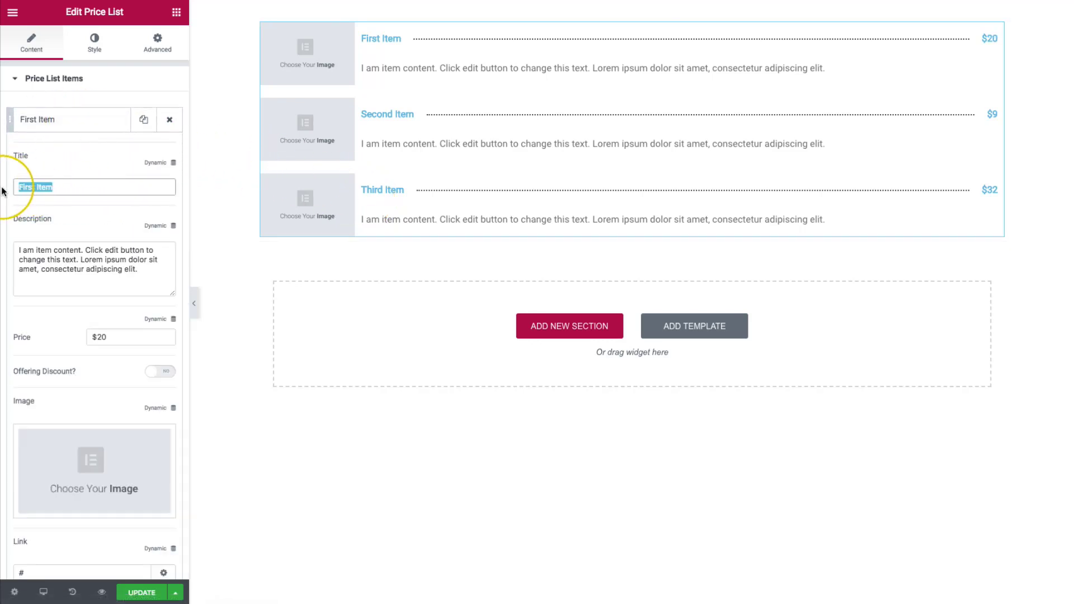
type("Deviled Eggs")
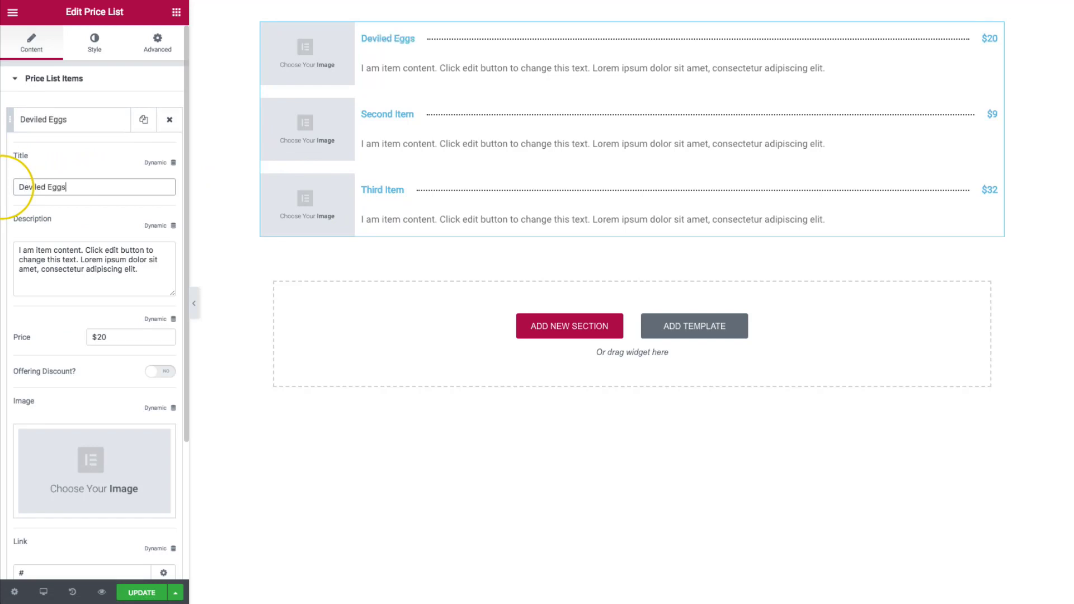
triple_click(79, 269)
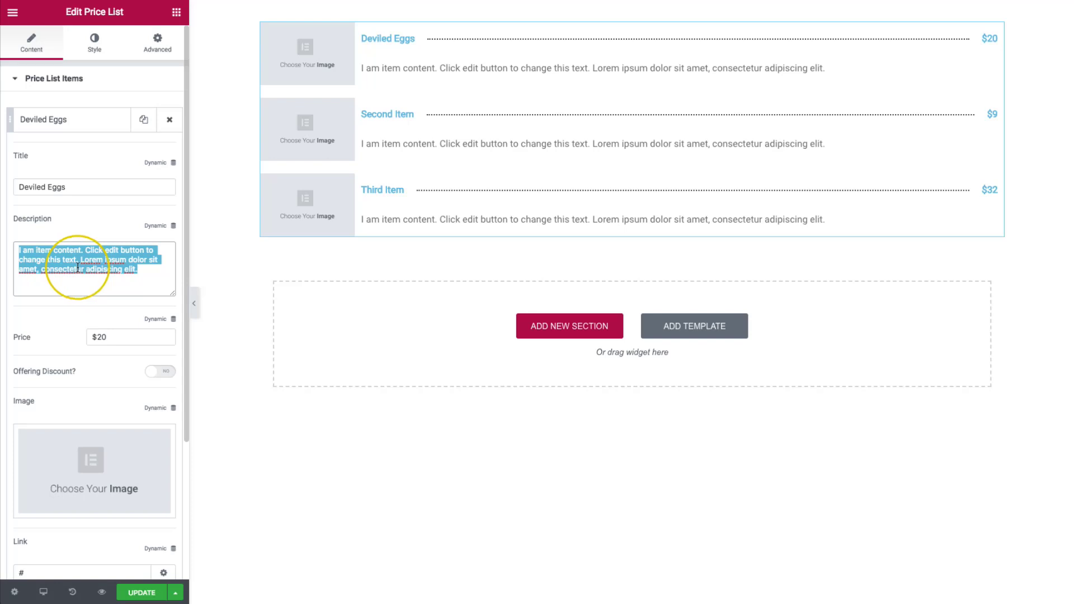
key("BackSpace")
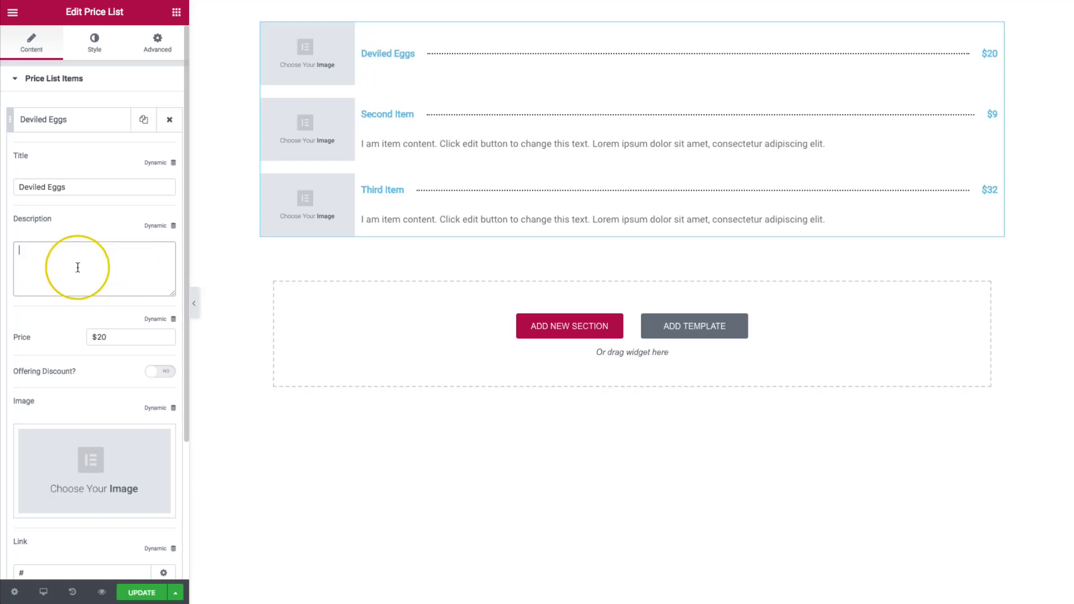
key("ctrl+z")
left_click(114, 337)
left_click_drag(115, 337, 94, 337)
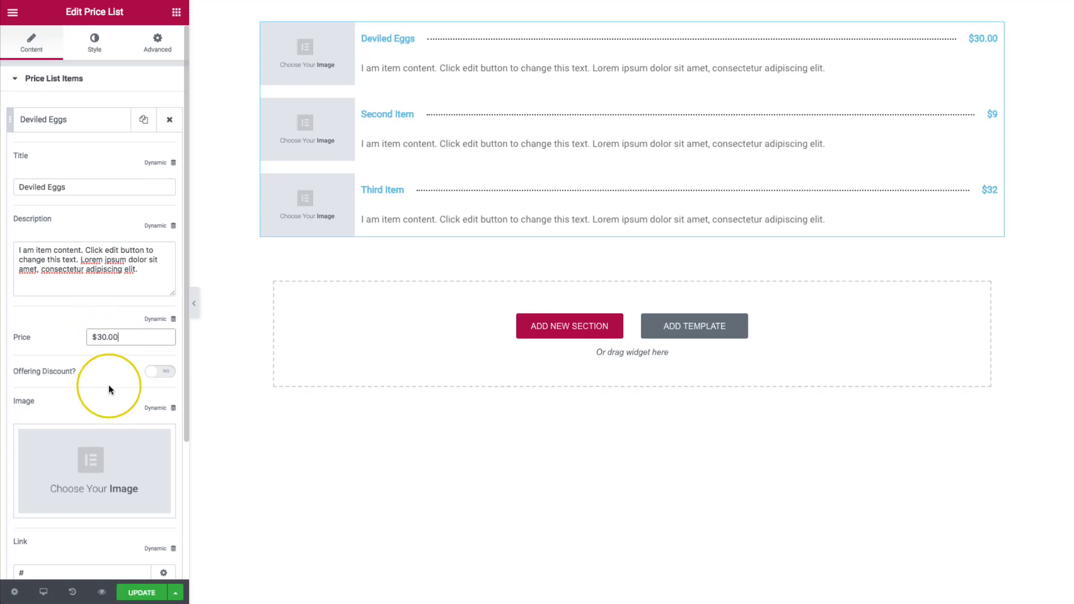
left_click(160, 371)
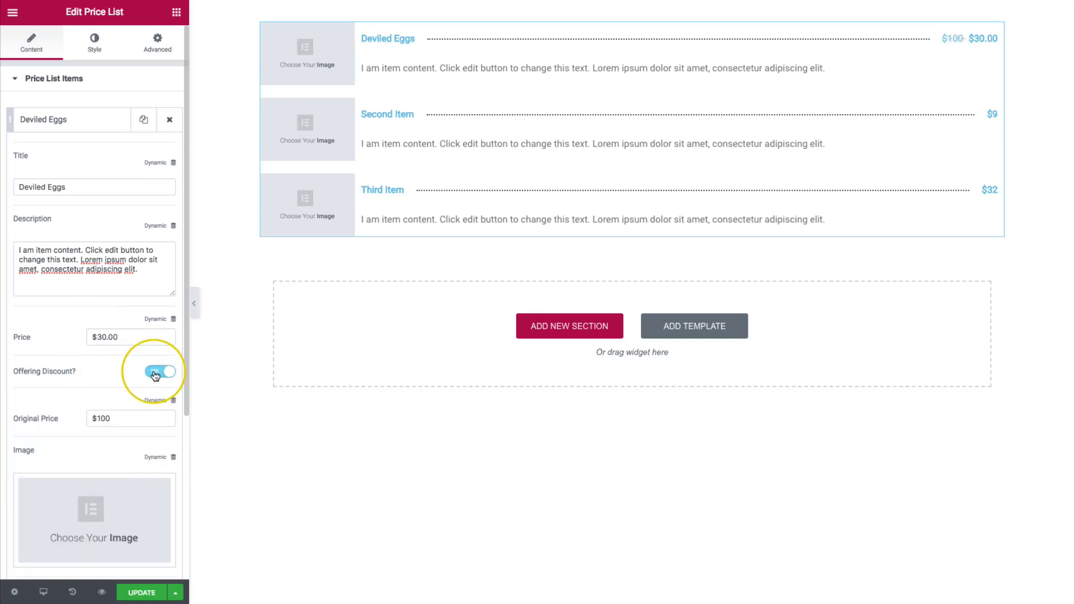
left_click(155, 374)
left_click(155, 374)
left_click(155, 373)
Step: Give the first item the deviled eggs photo from the Media Library
scroll(110, 372, "down", 2)
left_click(93, 357)
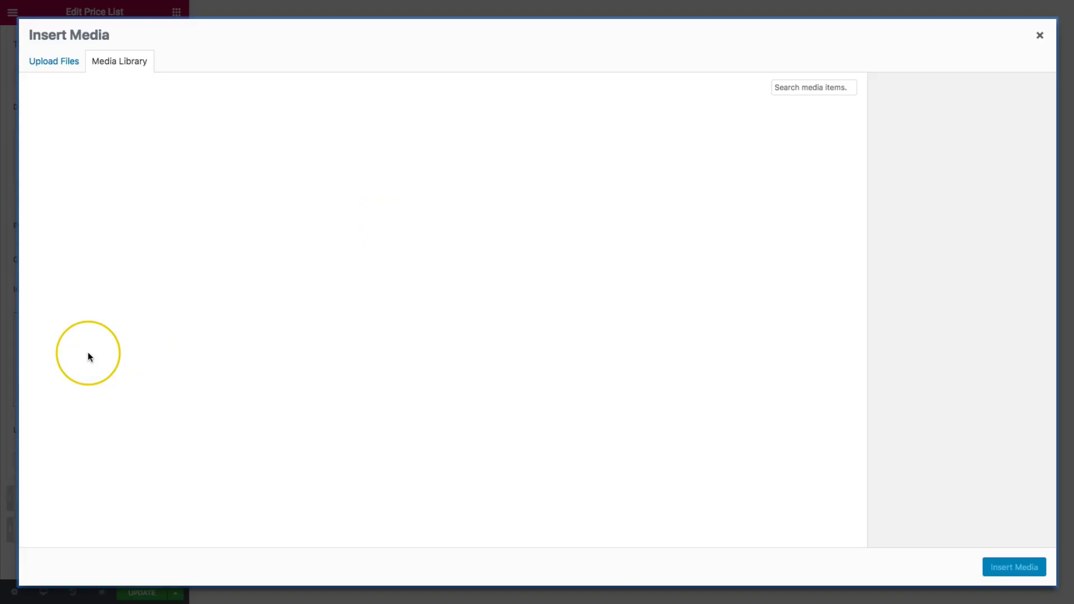
left_click(258, 345)
left_click(350, 338)
left_click(995, 567)
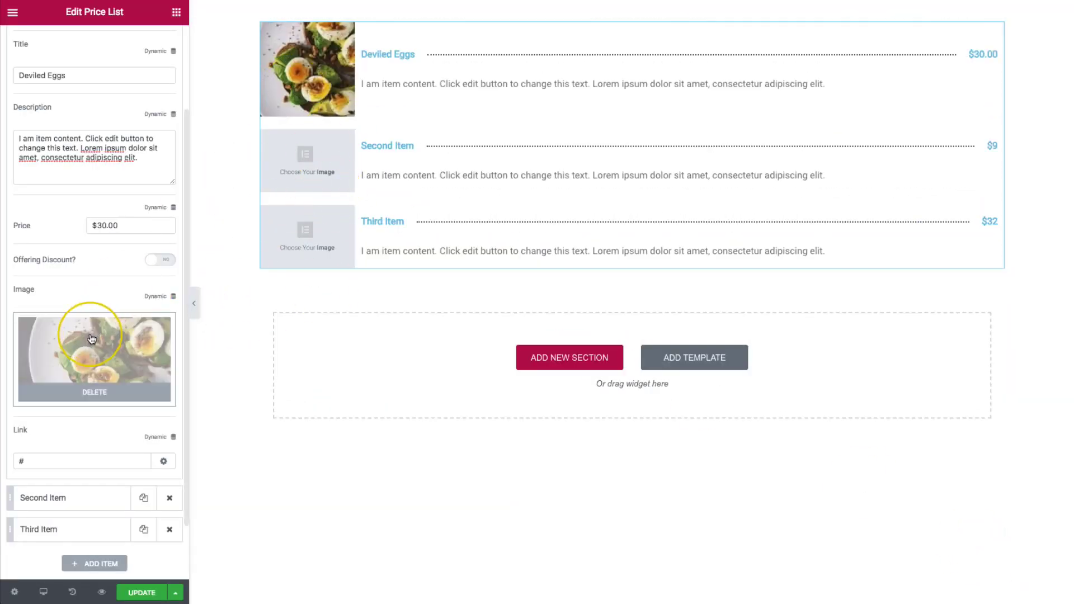
scroll(86, 342, "down", 2)
left_click(24, 390)
mouse_move(87, 307)
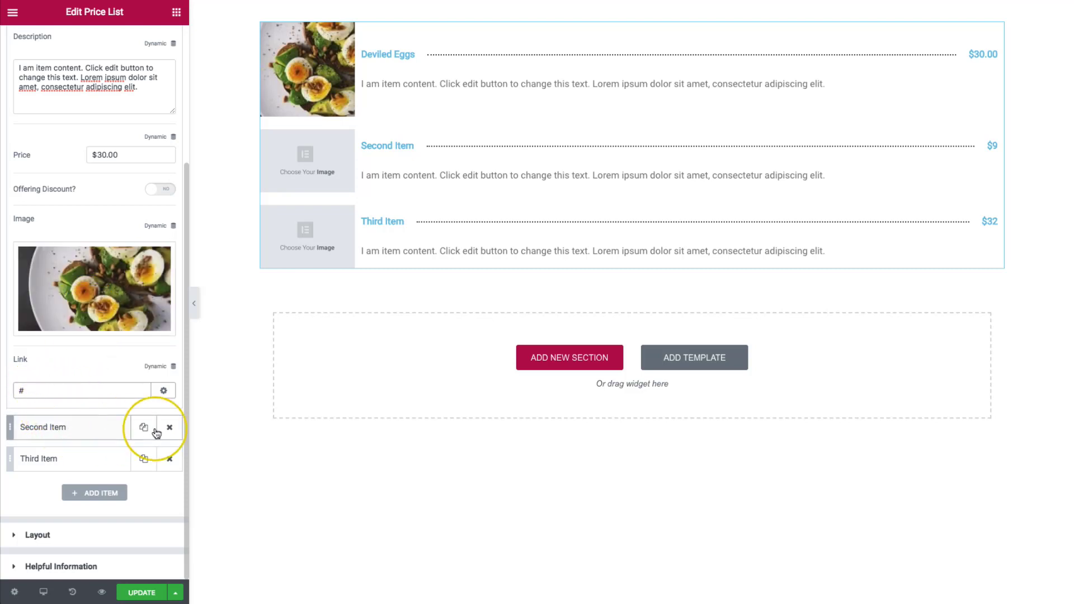
Step: Rename the second item to Salmon and set its price to $90.00
left_click(79, 431)
scroll(101, 164, "up", 3)
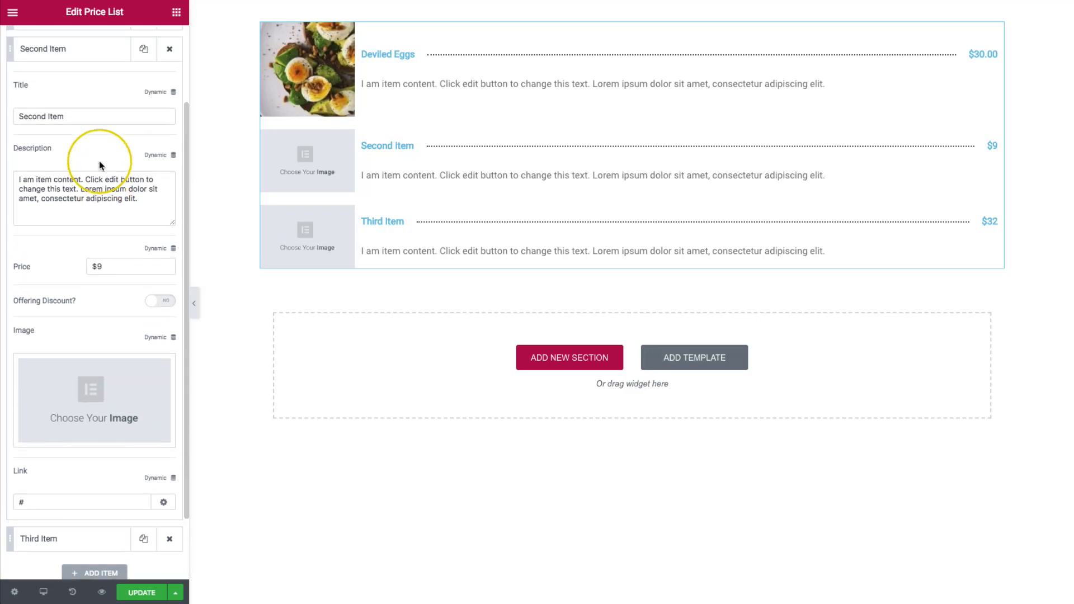
scroll(100, 164, "up", 2)
left_click(17, 213)
type("Salmon")
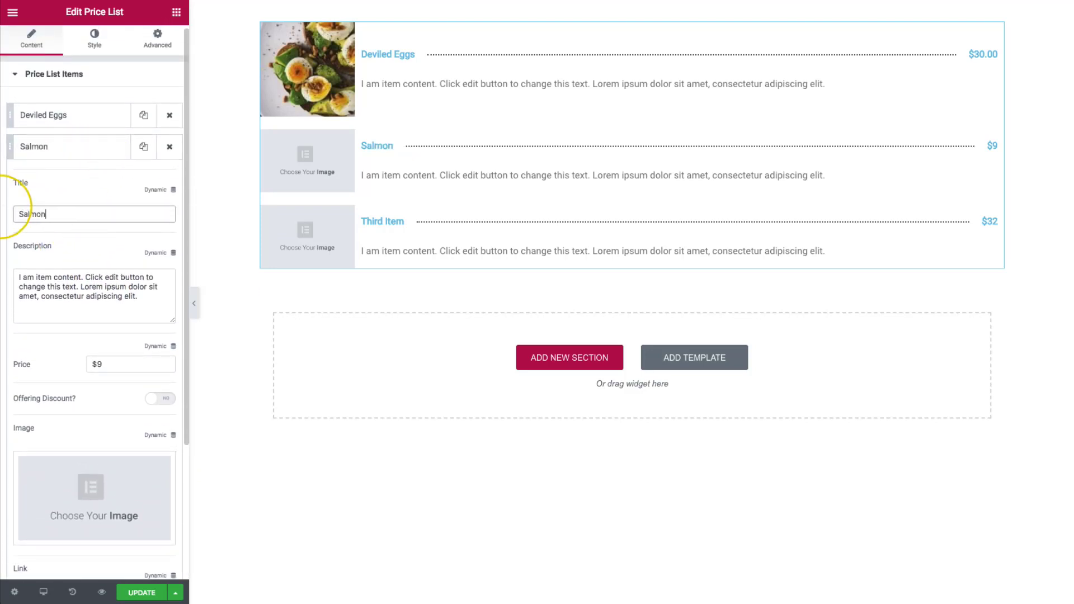
scroll(17, 246, "down", 3)
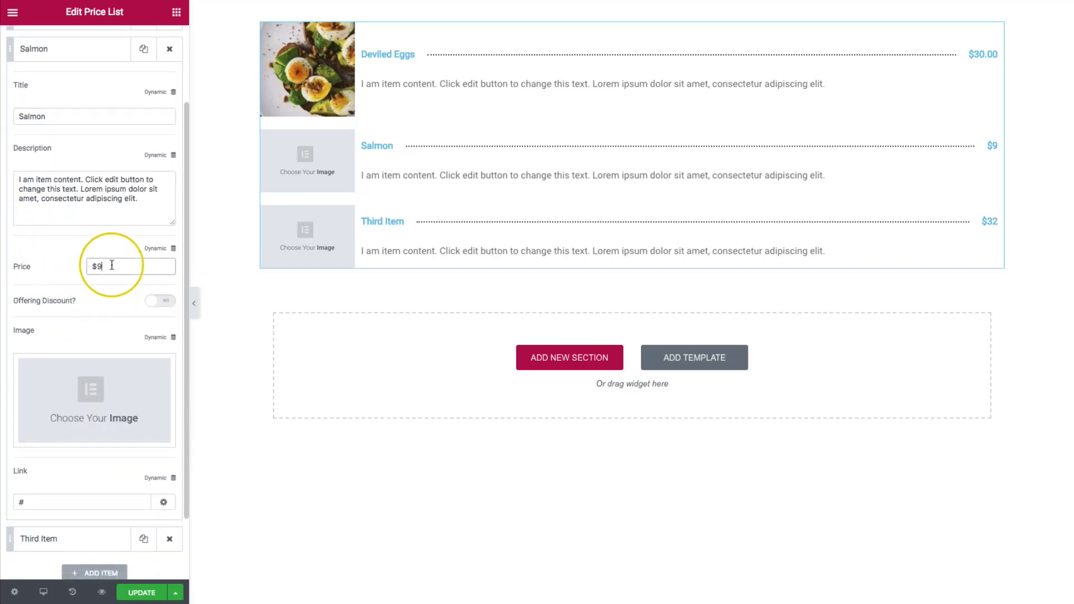
left_click(111, 264)
type("$90.00")
Step: Turn on Offering Discount for Salmon and insert the salmon photo as its image
scroll(135, 290, "down", 2)
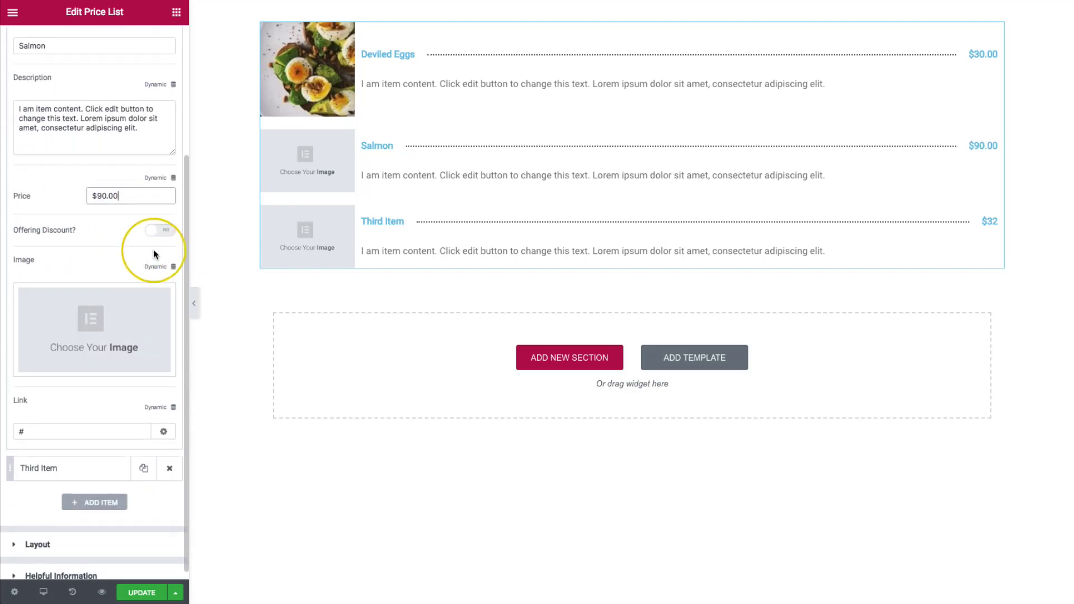
left_click(159, 230)
scroll(88, 307, "down", 2)
left_click(89, 310)
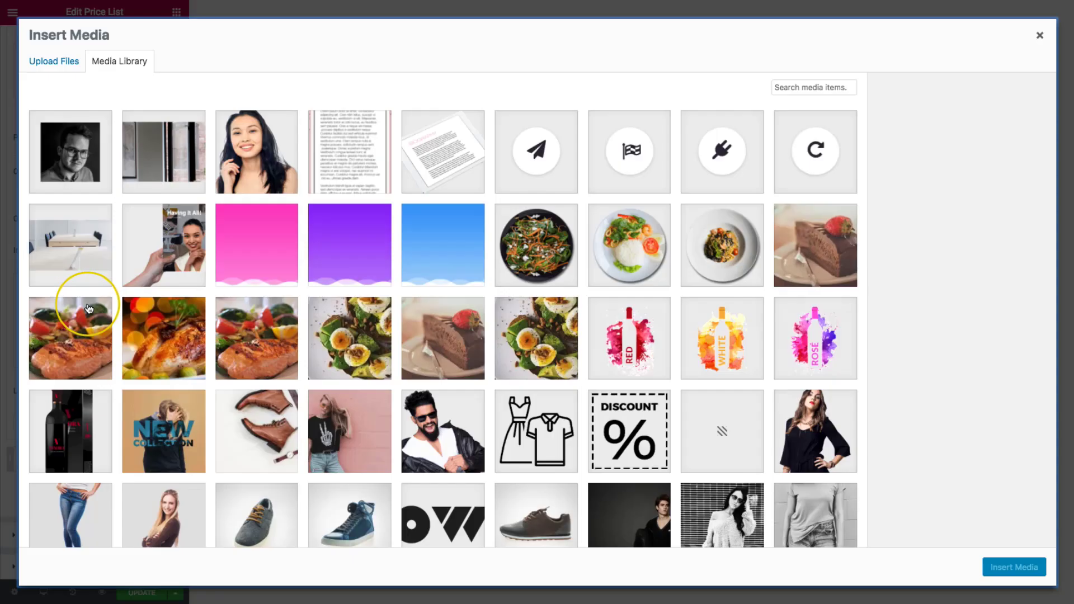
left_click(256, 338)
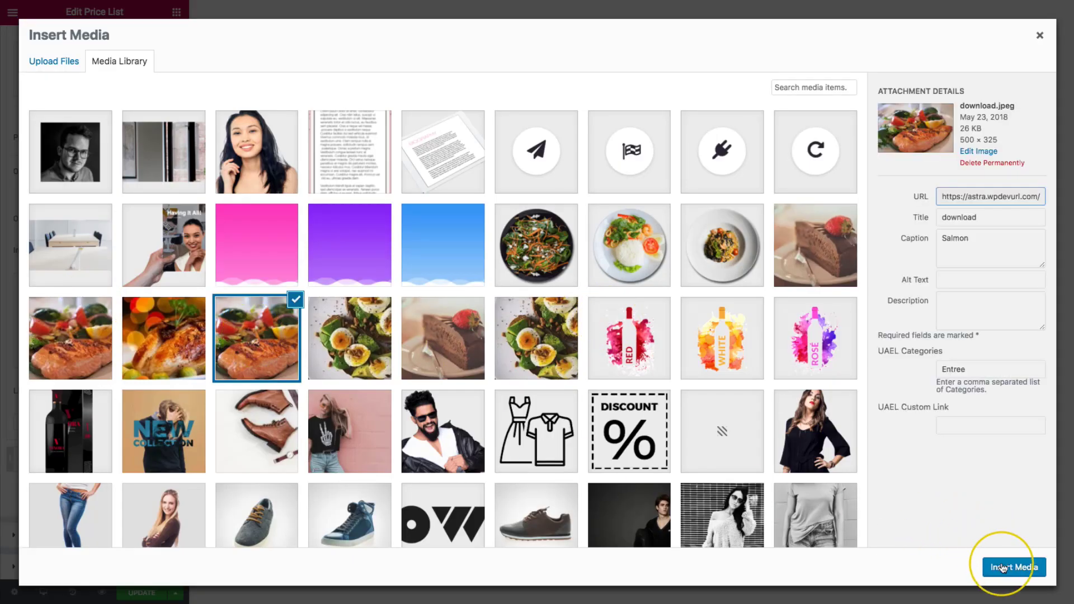
left_click(1006, 567)
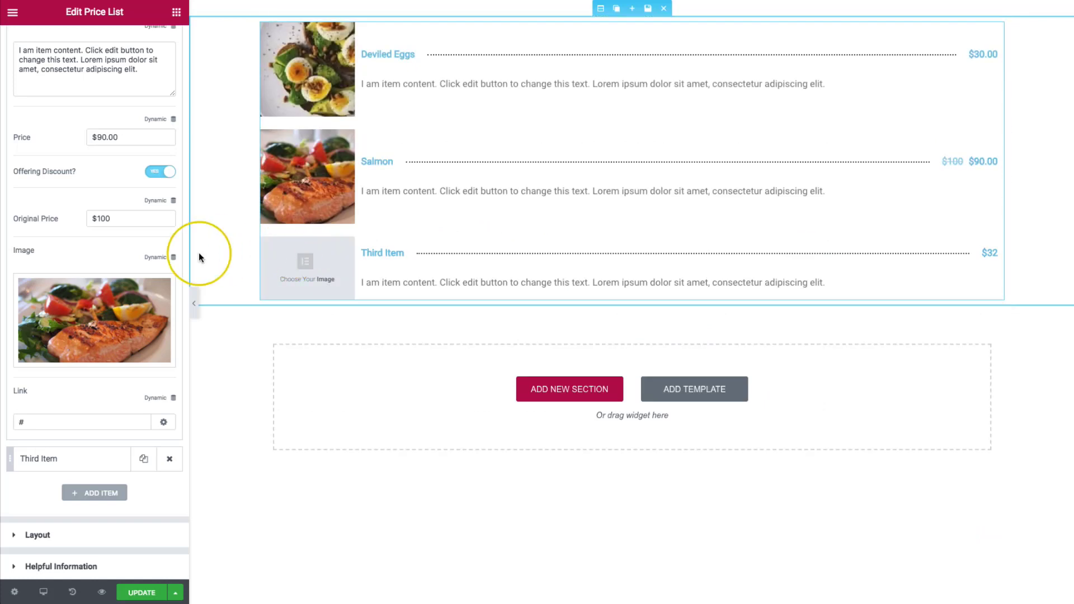
Step: Collapse the Salmon item and delete the Third Item from the list
double_click(31, 421)
scroll(107, 168, "up", 3)
left_click(82, 63)
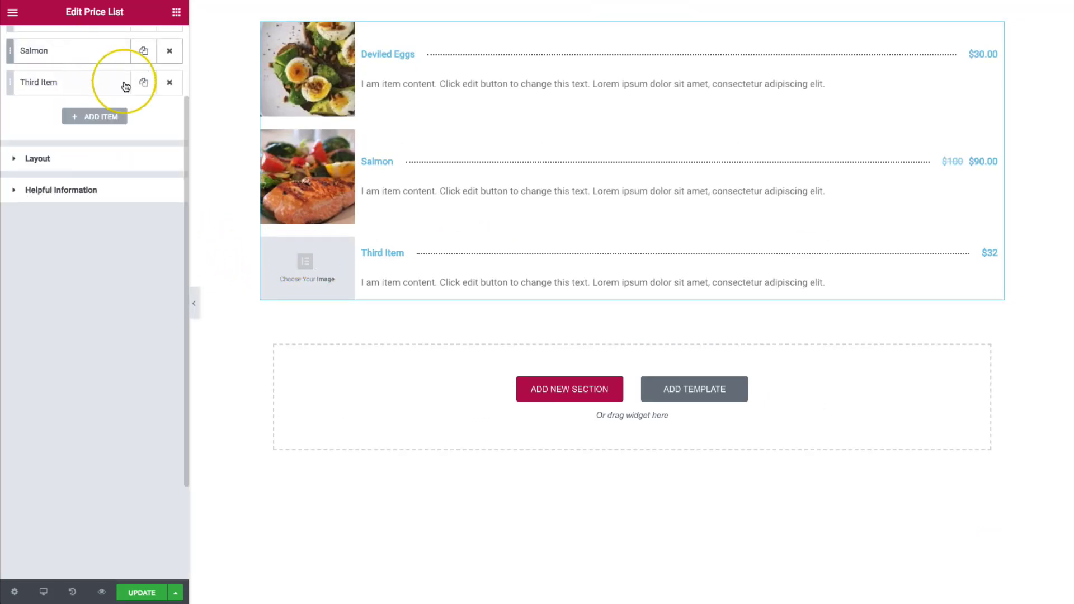
left_click(169, 85)
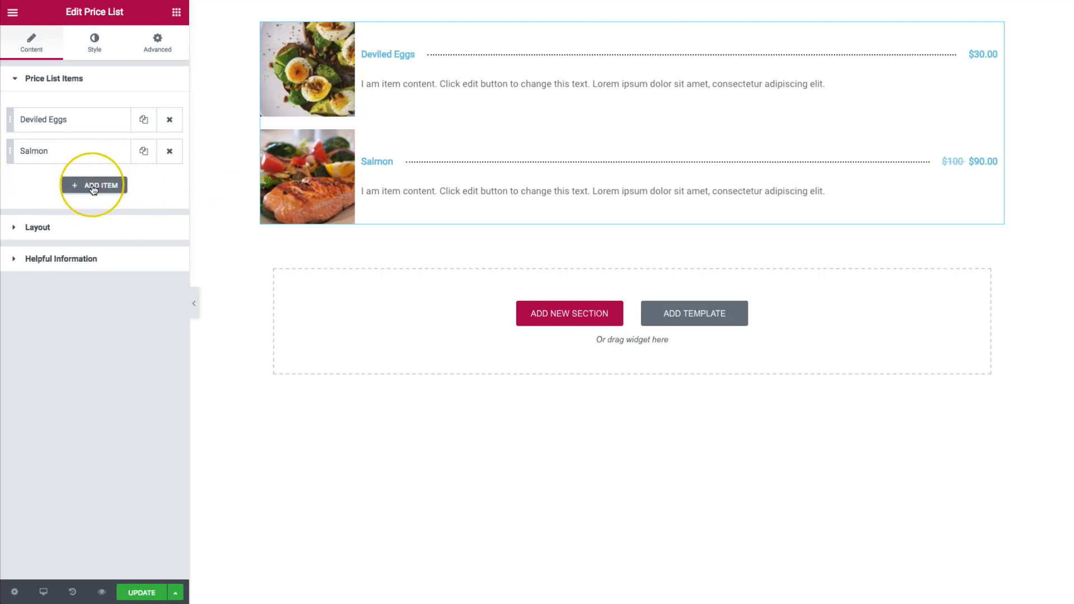
left_click(74, 227)
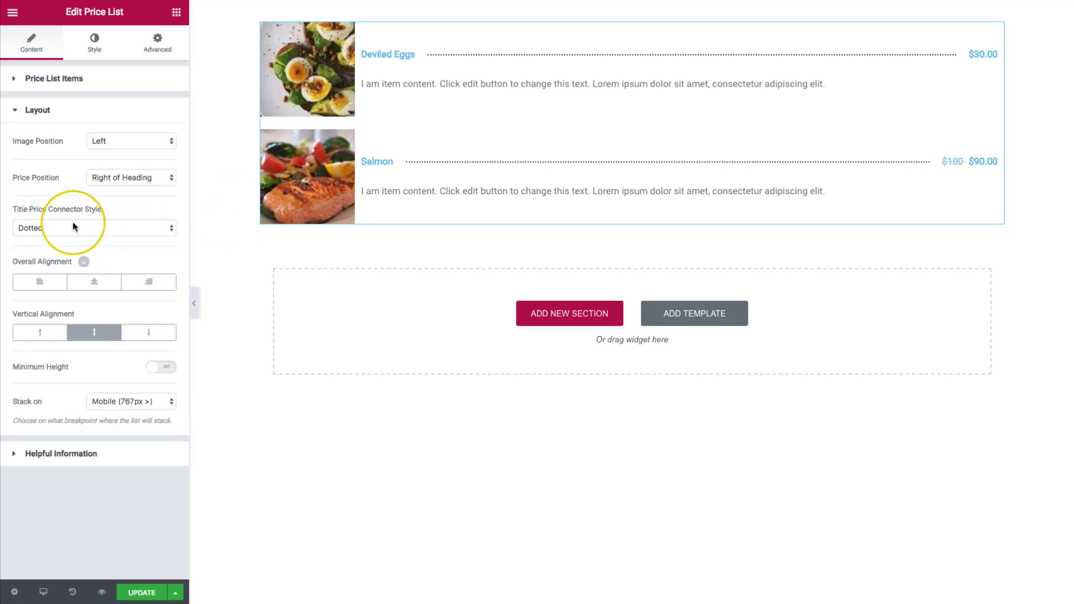
left_click(124, 142)
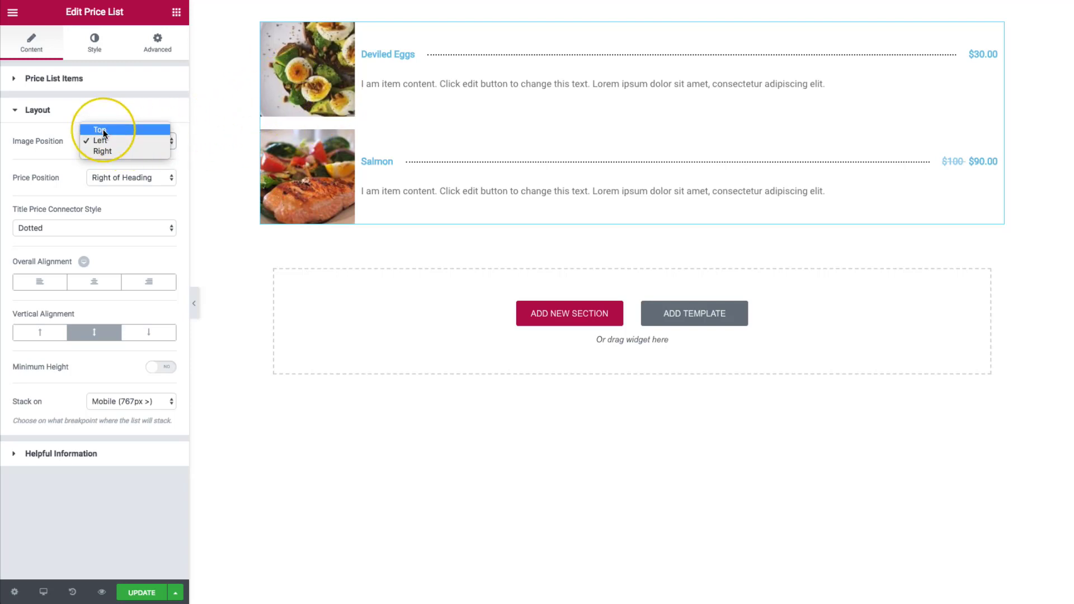
left_click(104, 131)
left_click(167, 143)
left_click(109, 161)
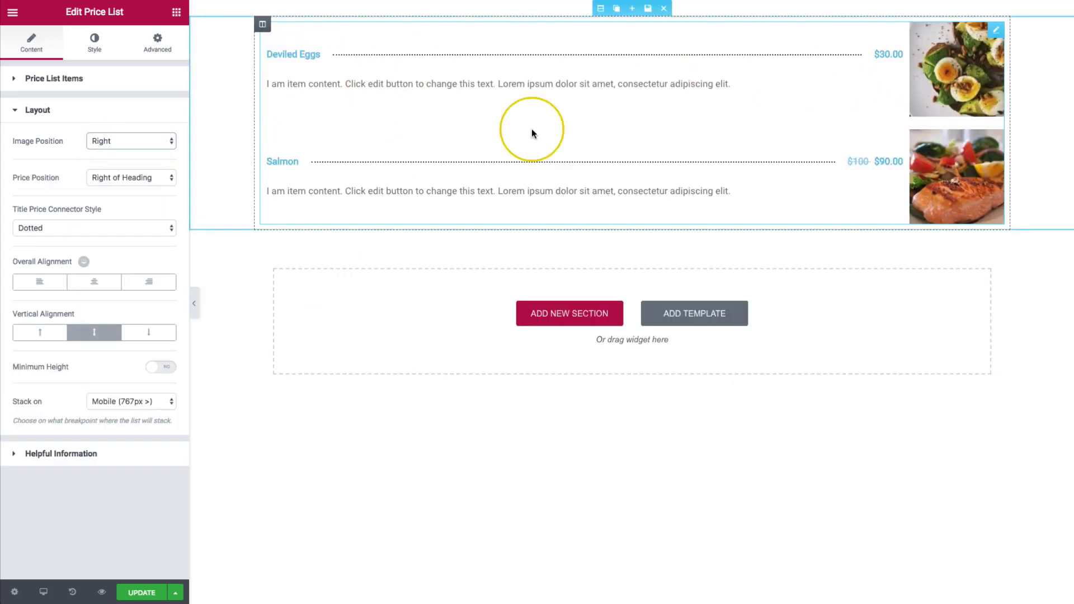
left_click(132, 140)
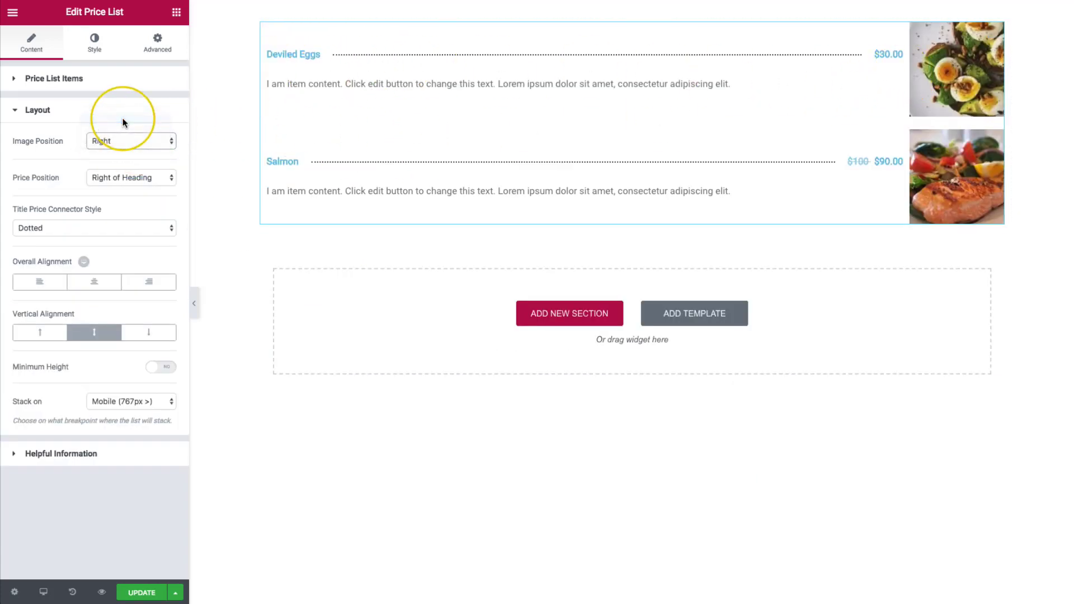
left_click(122, 119)
left_click(113, 139)
left_click(109, 149)
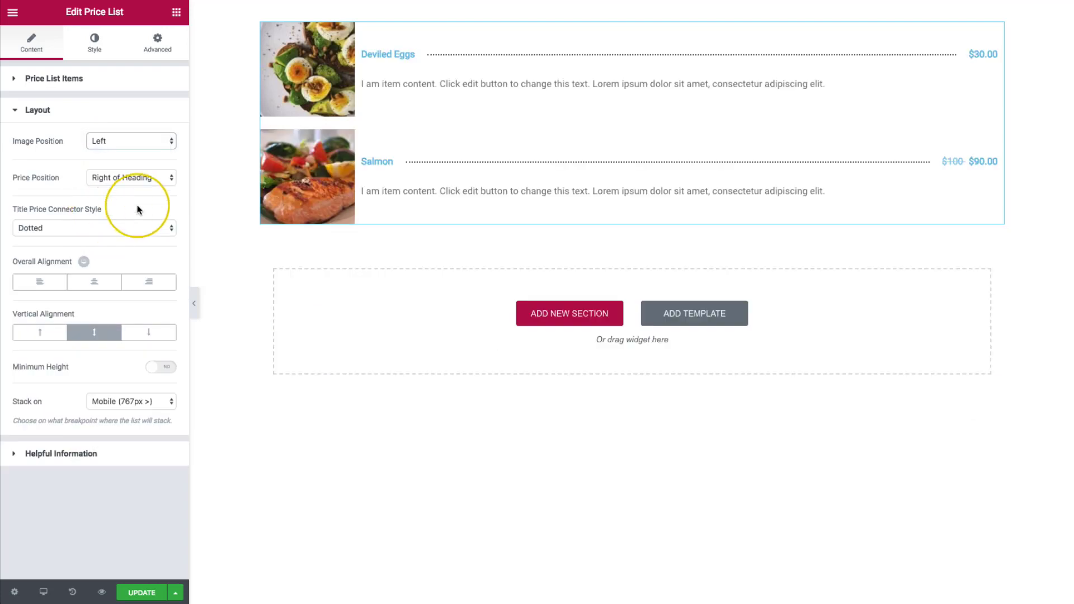
left_click(99, 178)
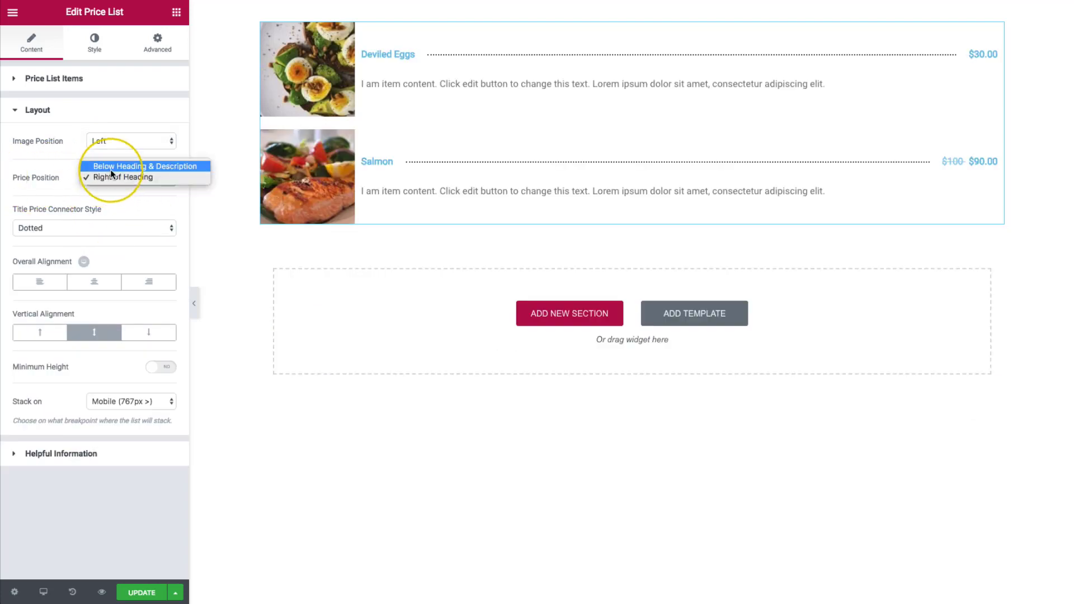
left_click(110, 166)
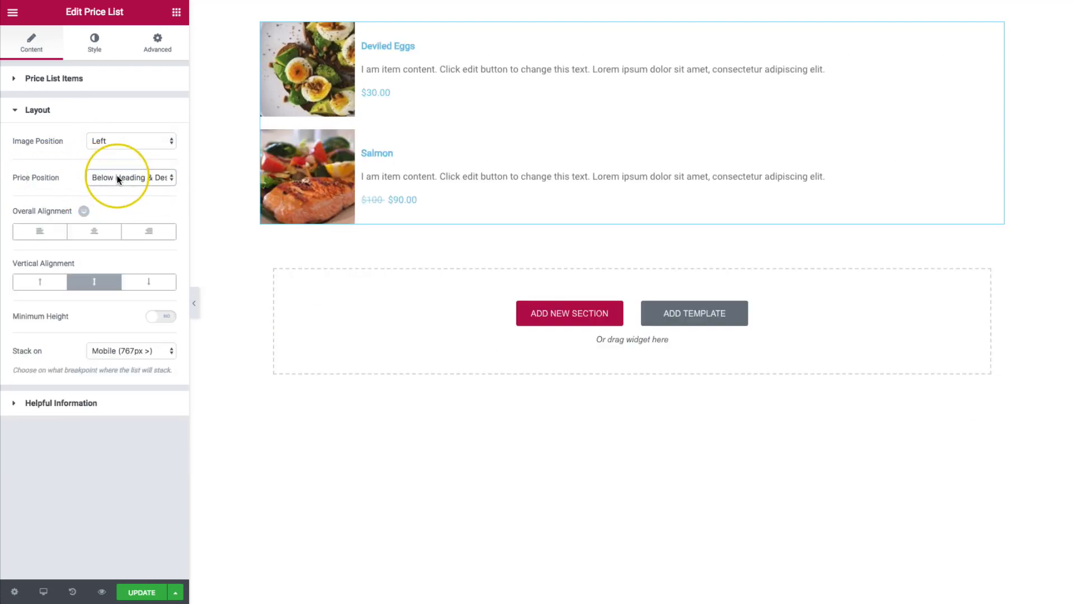
left_click(117, 179)
left_click(114, 188)
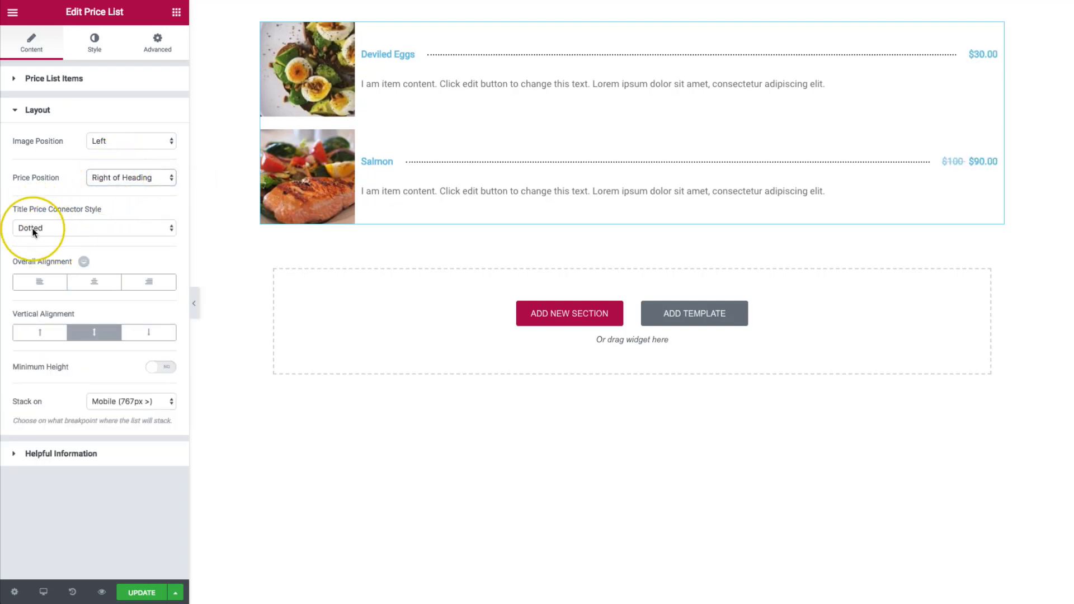
Step: Set the Title Price Connector Style to Solid
left_click(33, 232)
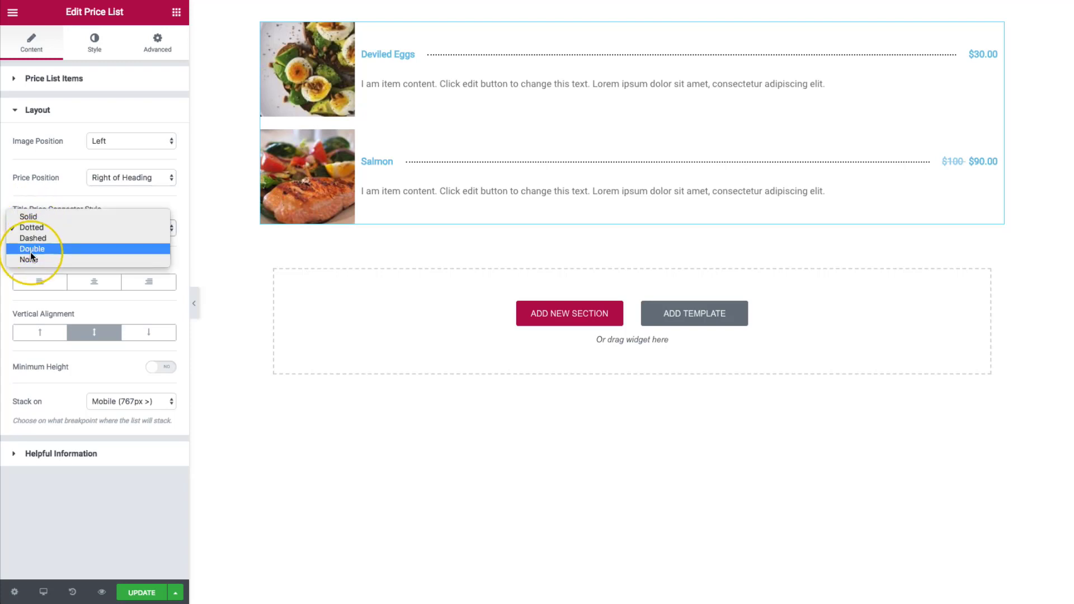
left_click(30, 252)
left_click(49, 225)
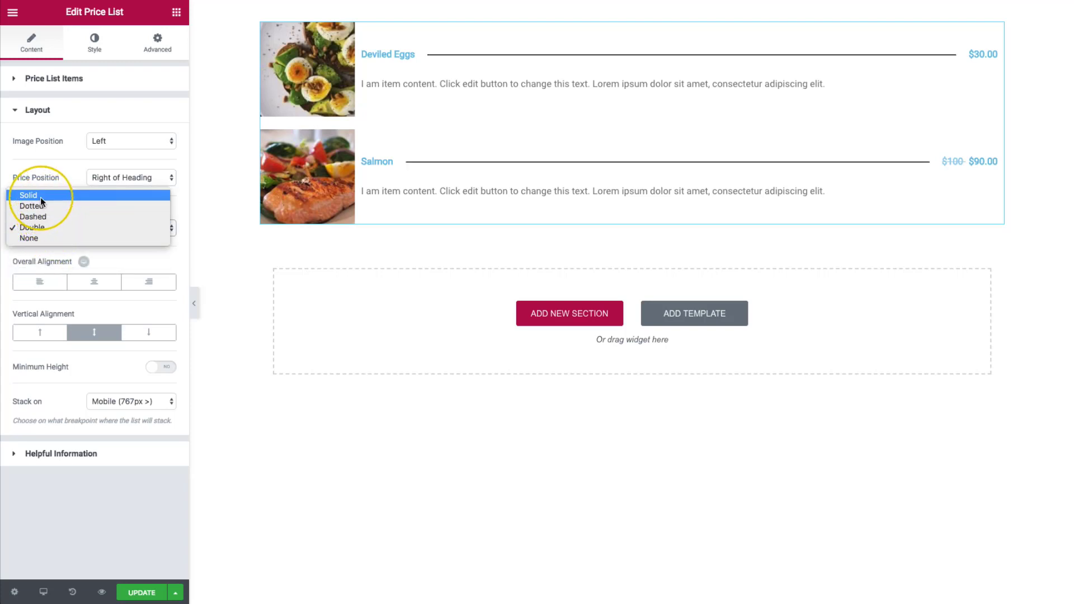
left_click(45, 201)
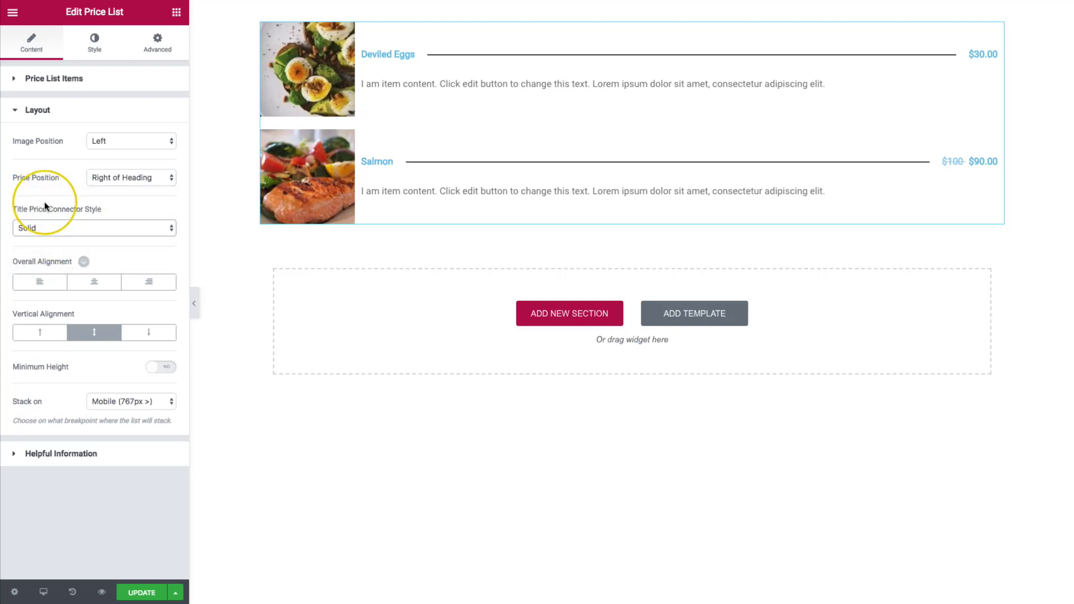
Step: Keep Overall Alignment at Left and Vertical Alignment at Middle after trying the other options
left_click(34, 283)
left_click(76, 284)
left_click(146, 283)
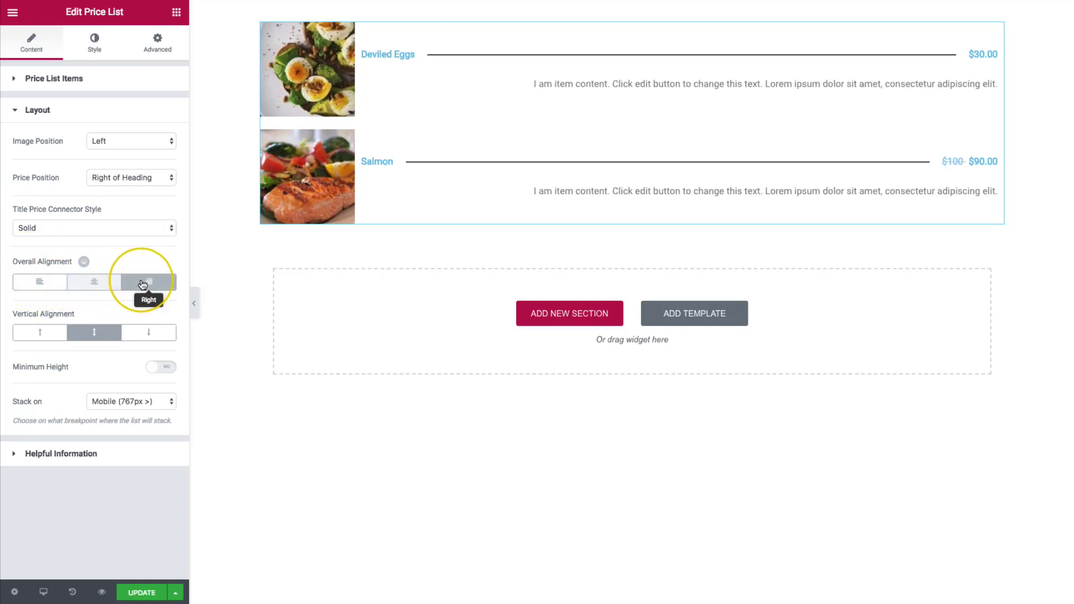
left_click(31, 282)
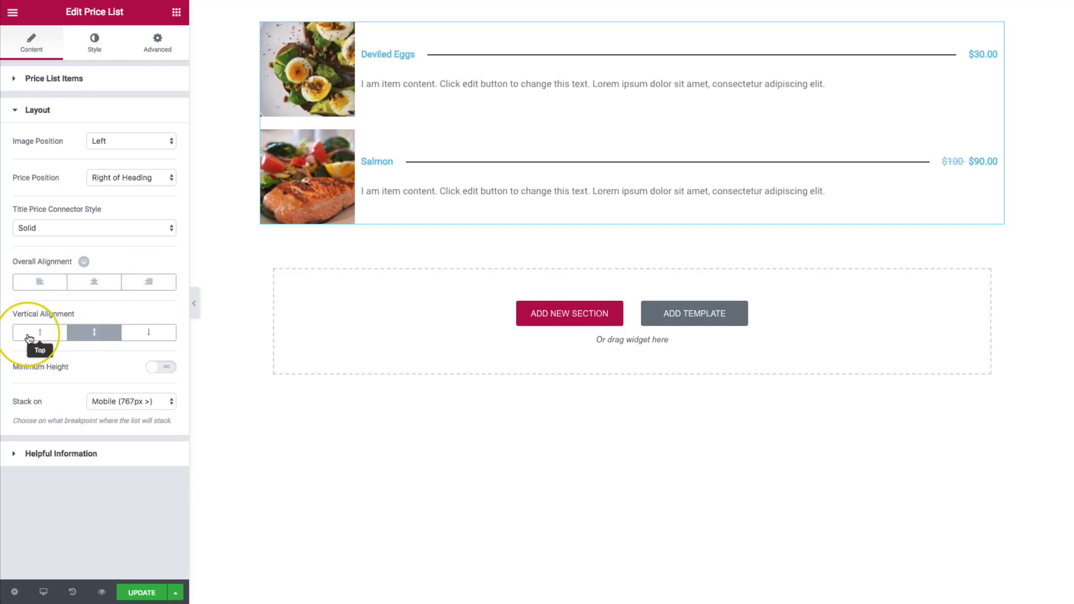
left_click(28, 337)
left_click(89, 334)
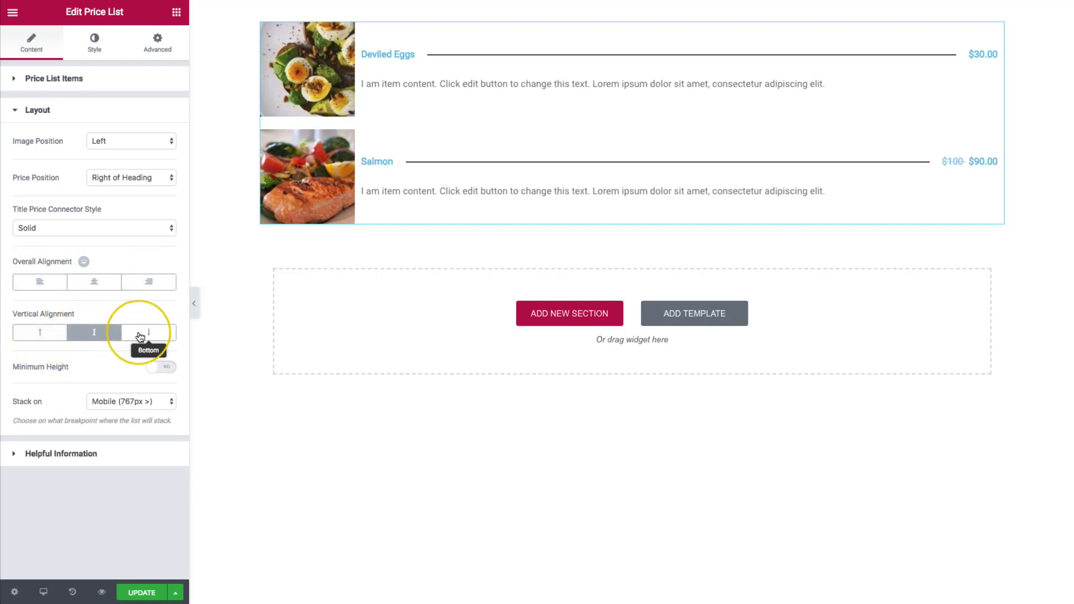
left_click(134, 336)
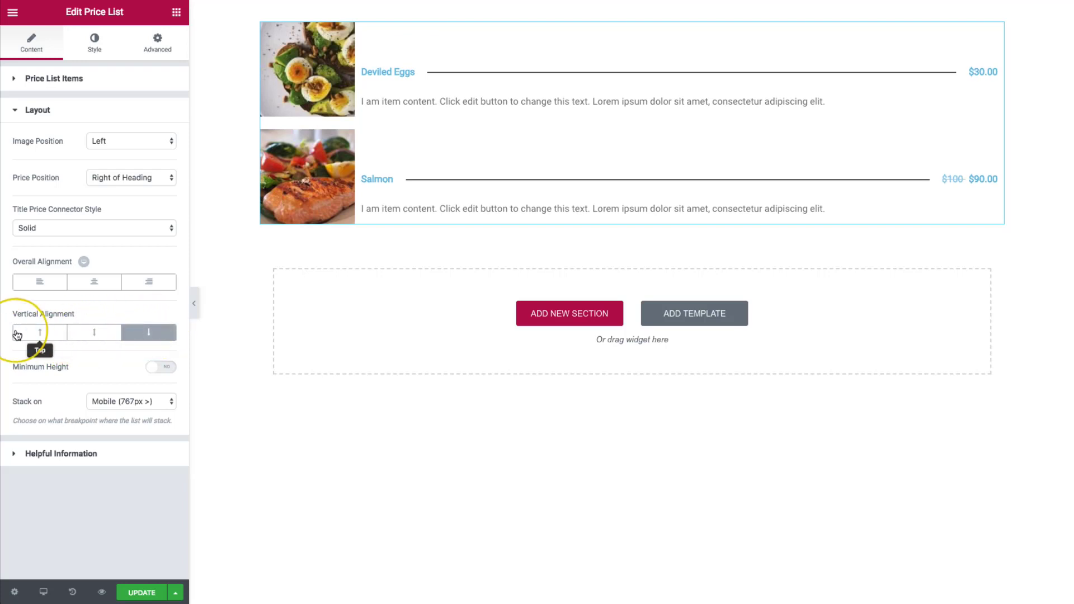
left_click(38, 335)
left_click(94, 333)
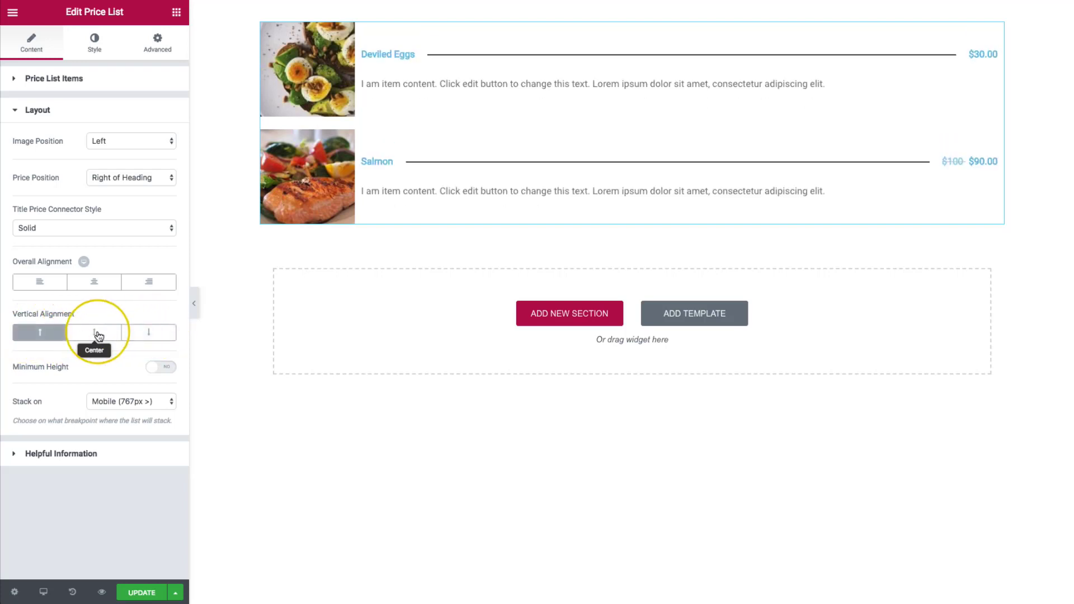
Step: Enable the price list's minimum height and keep stacking at Mobile (767px)
left_click(161, 368)
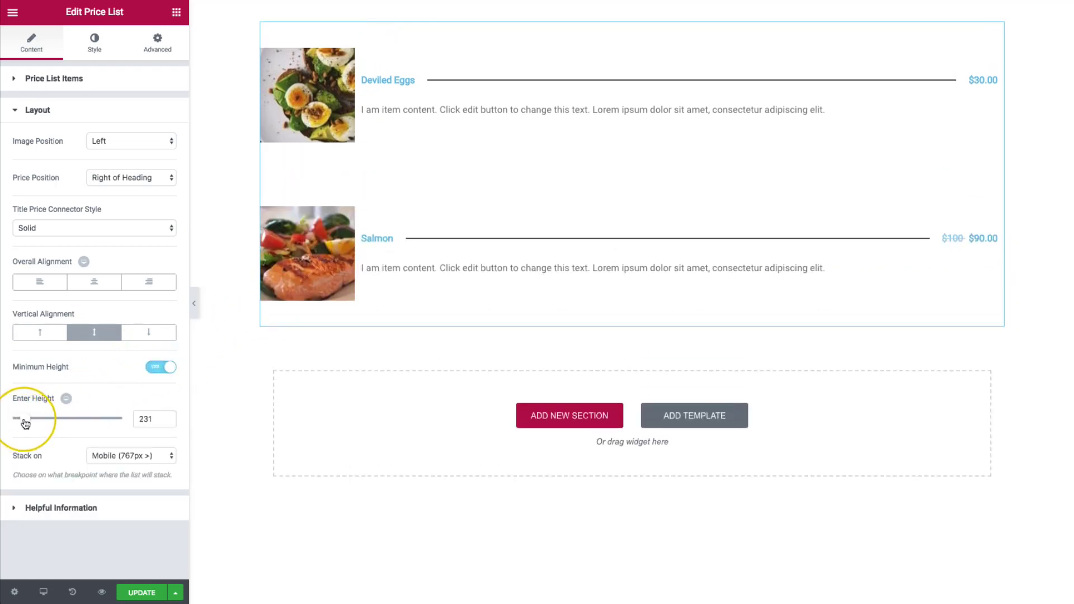
left_click_drag(25, 424, 19, 424)
double_click(145, 418)
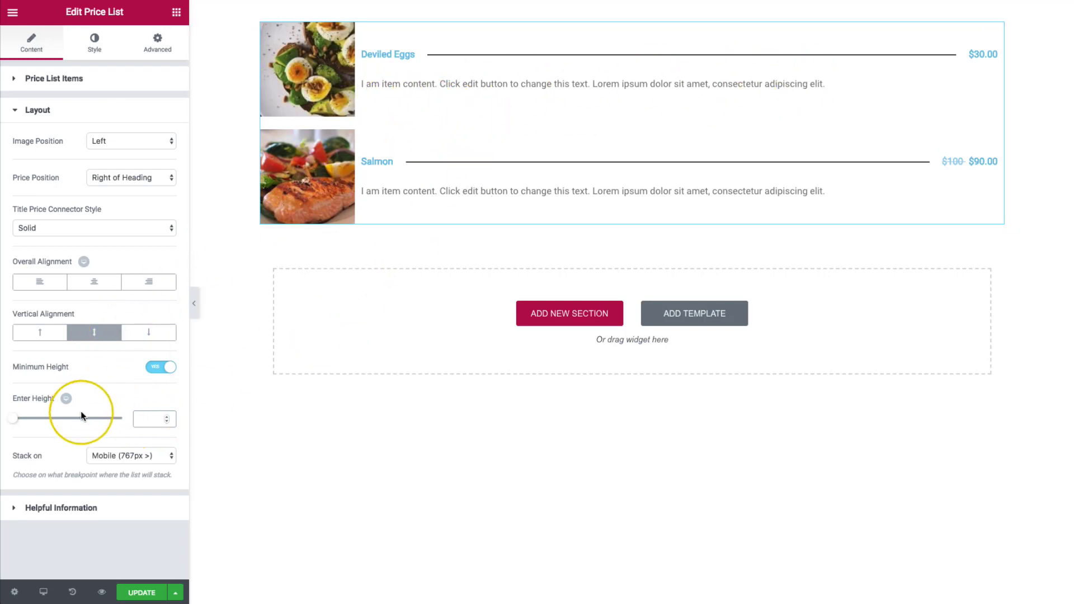
left_click(108, 456)
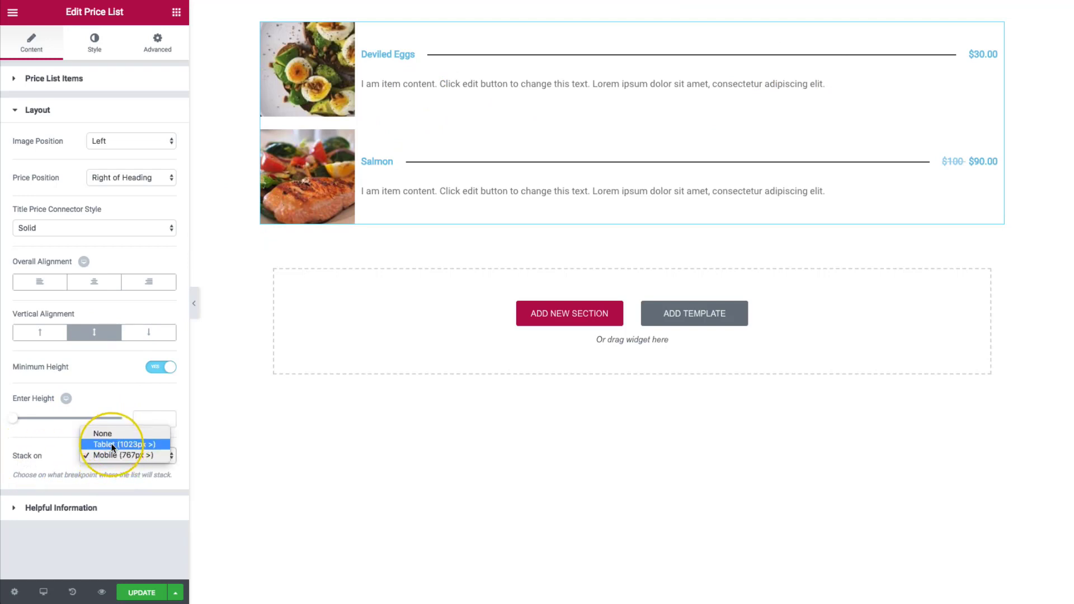
left_click(48, 448)
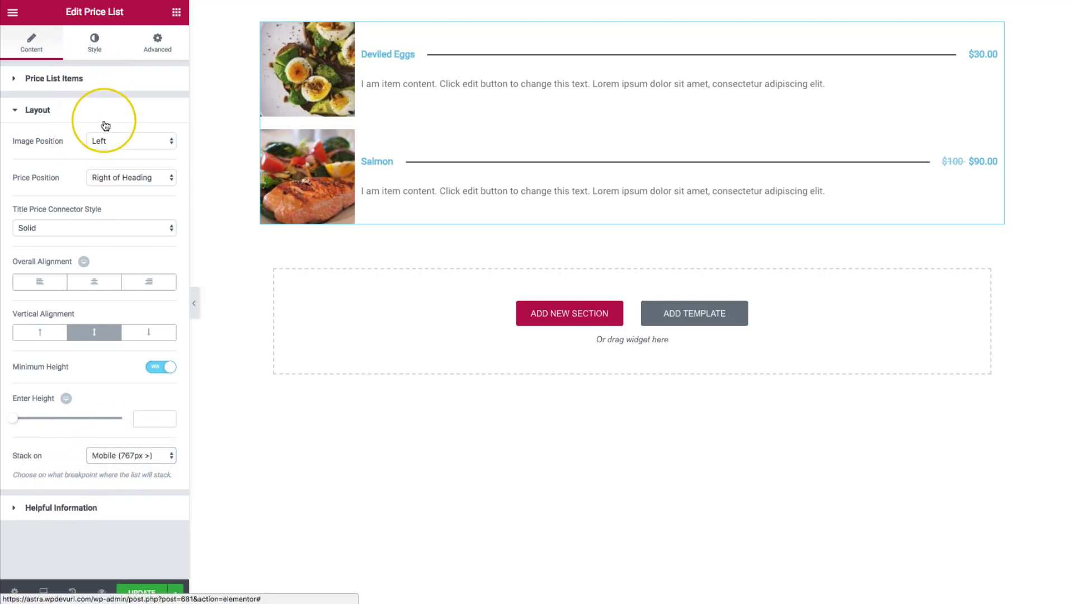
Step: Set Image Position to Top and Overall Alignment to Center
left_click(108, 141)
left_click(103, 130)
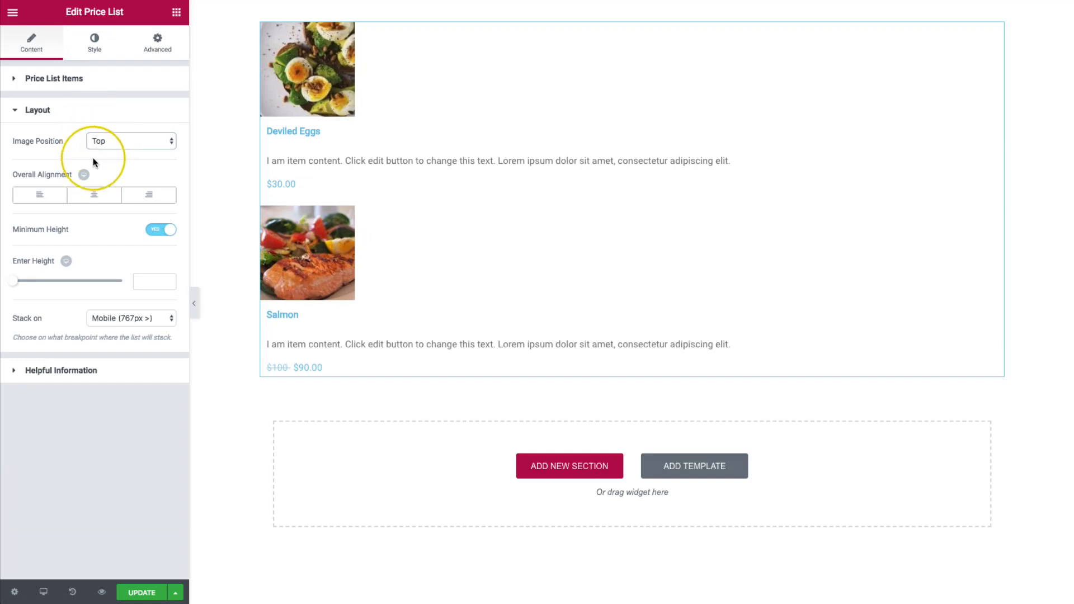
left_click(93, 195)
left_click(149, 195)
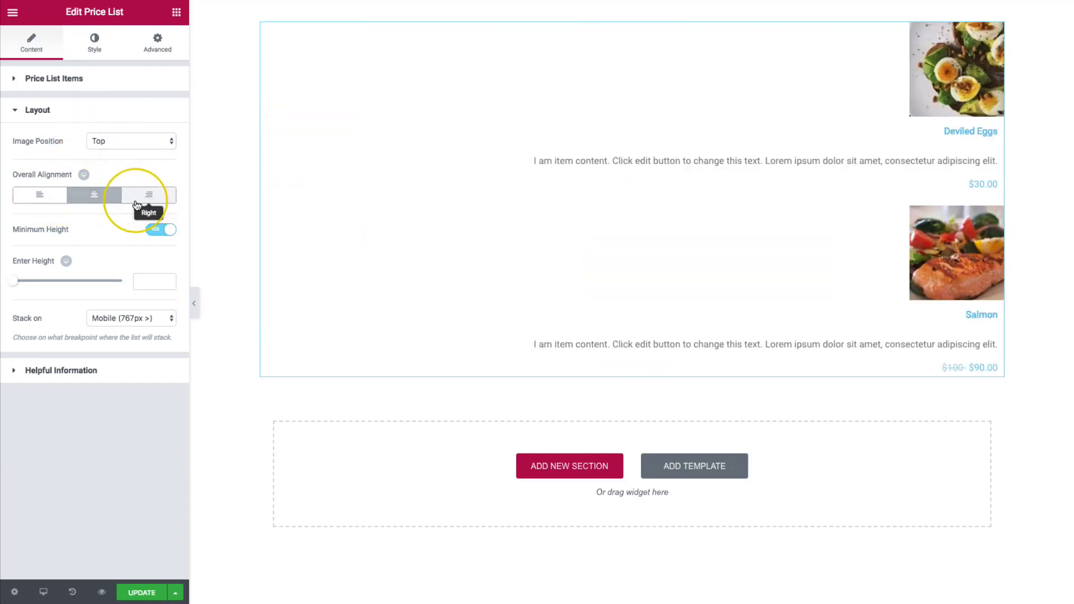
left_click(43, 203)
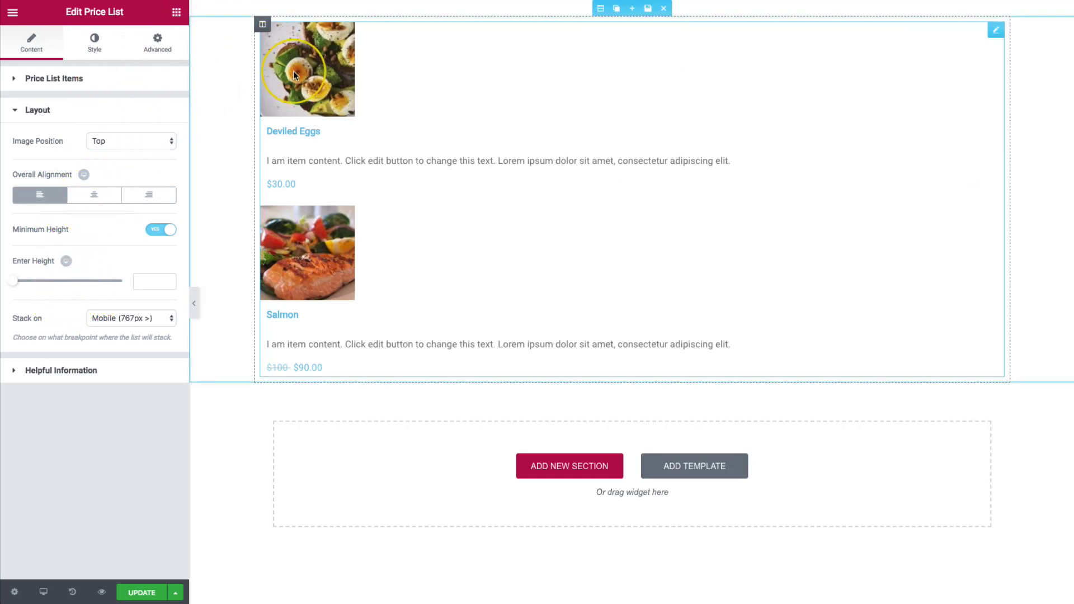
left_click(92, 196)
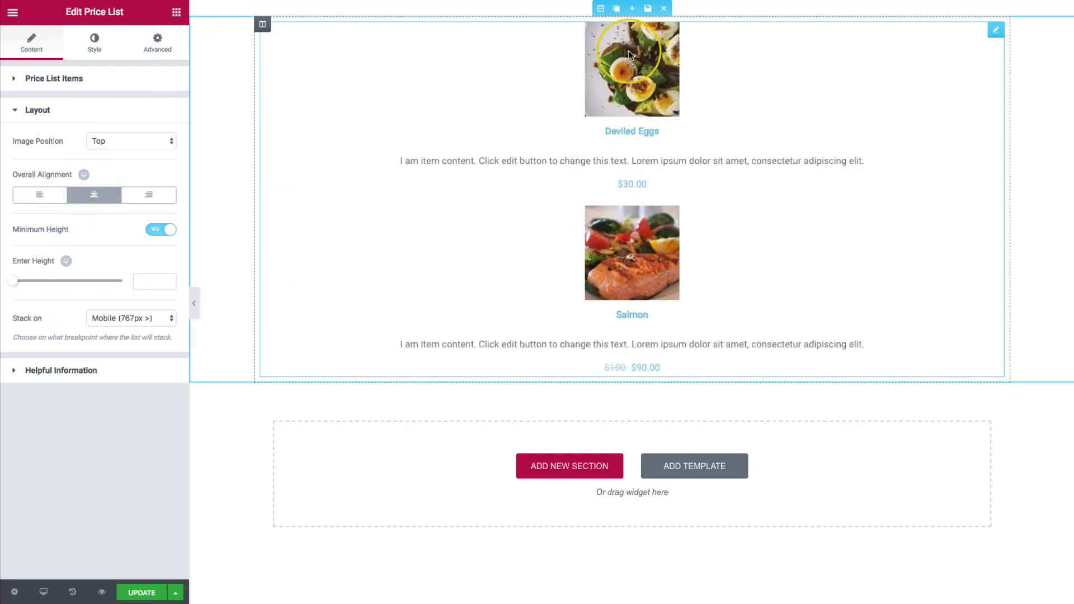
Step: Clear the Deviled Eggs and Salmon item descriptions
left_click(33, 83)
left_click(76, 120)
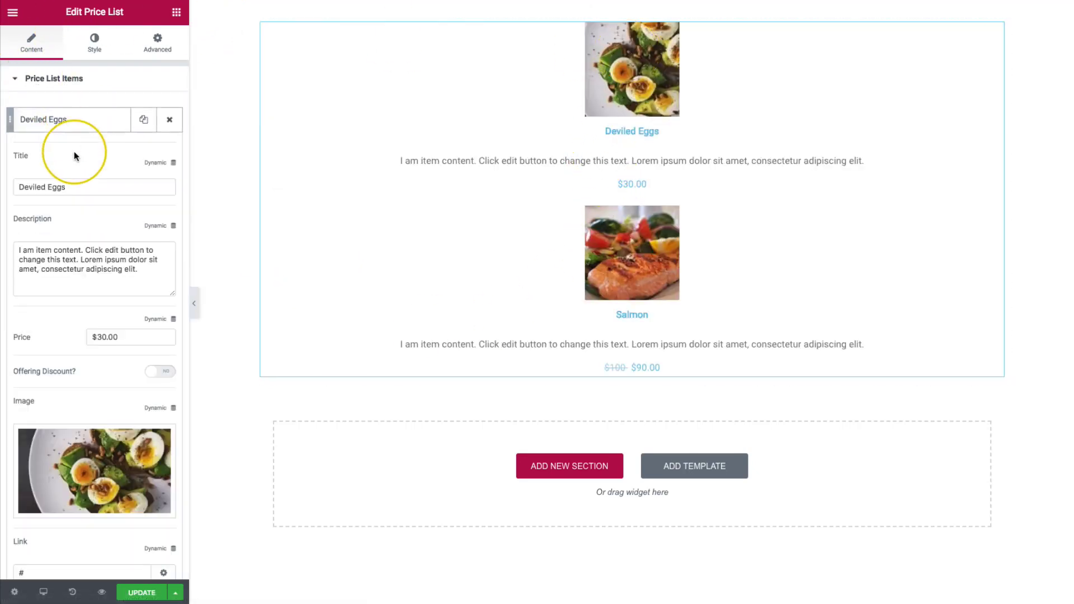
triple_click(81, 250)
key("BackSpace")
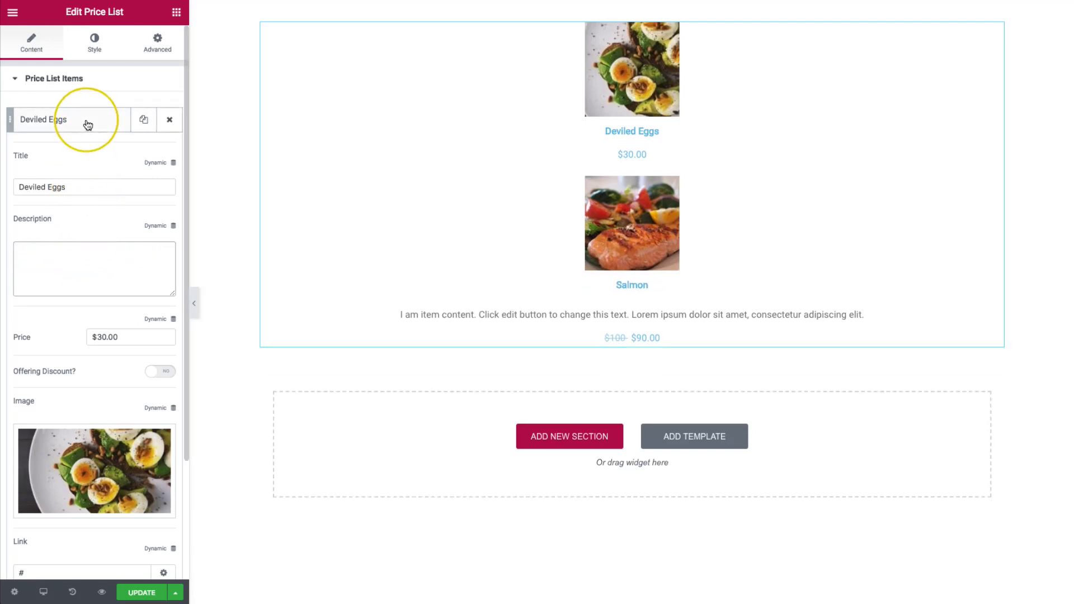
left_click(86, 121)
left_click(85, 152)
triple_click(82, 288)
key("BackSpace")
Step: Use the red Cabernet bottle for Deviled Eggs and the white Chardonnay bottle for Salmon
left_click(85, 121)
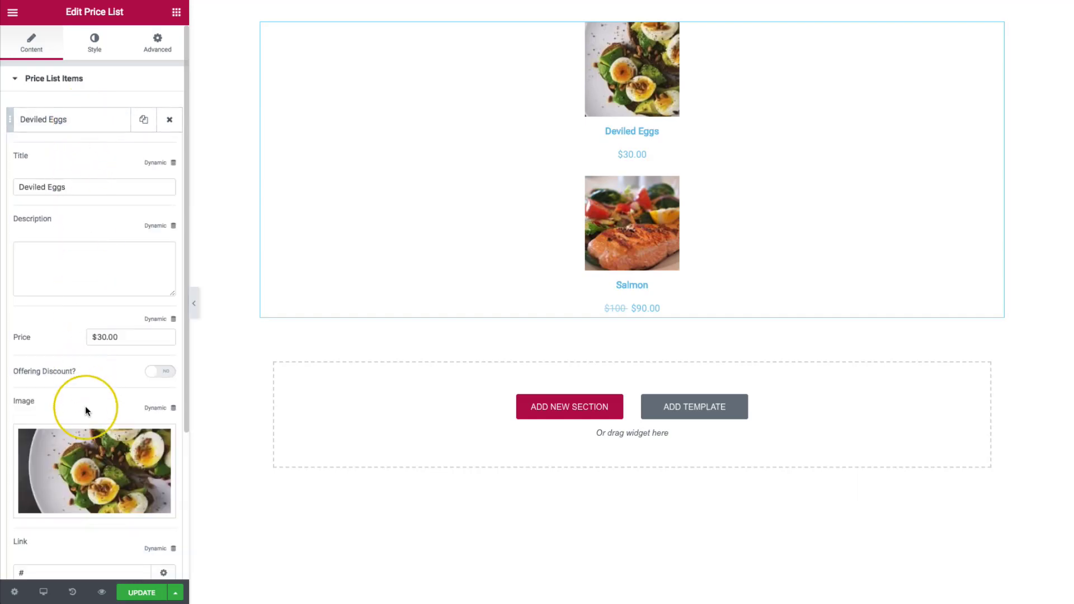
left_click(114, 436)
left_click(637, 358)
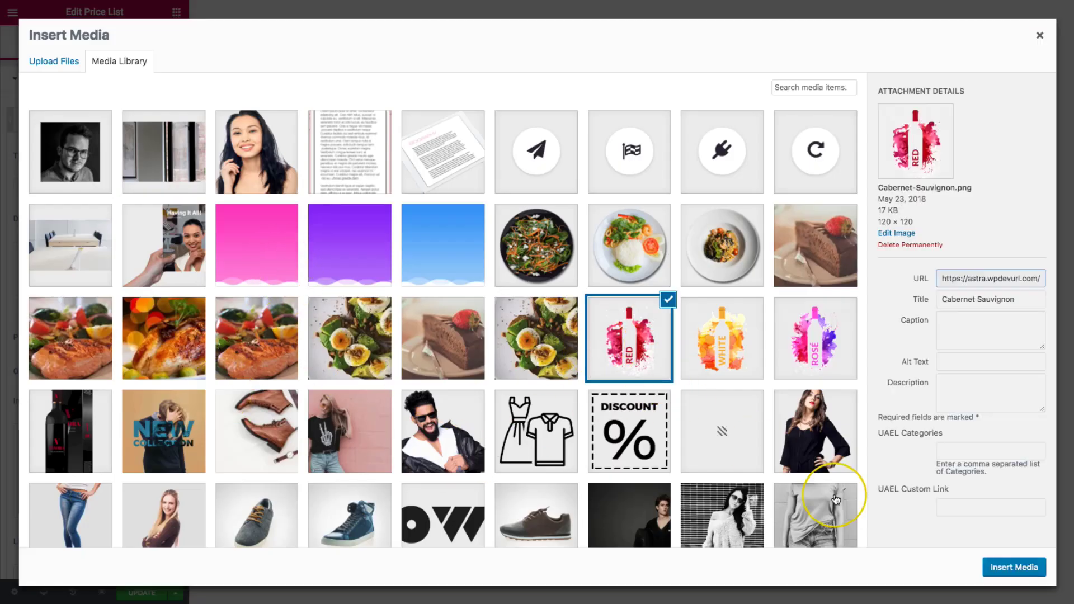
left_click(1013, 566)
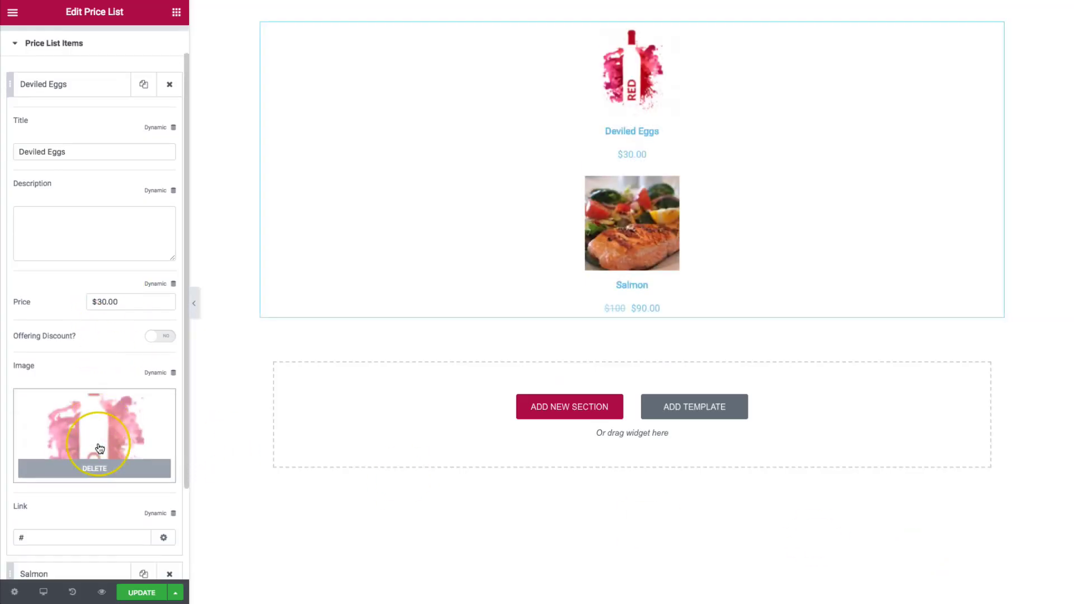
scroll(99, 447, "down", 2)
left_click(84, 460)
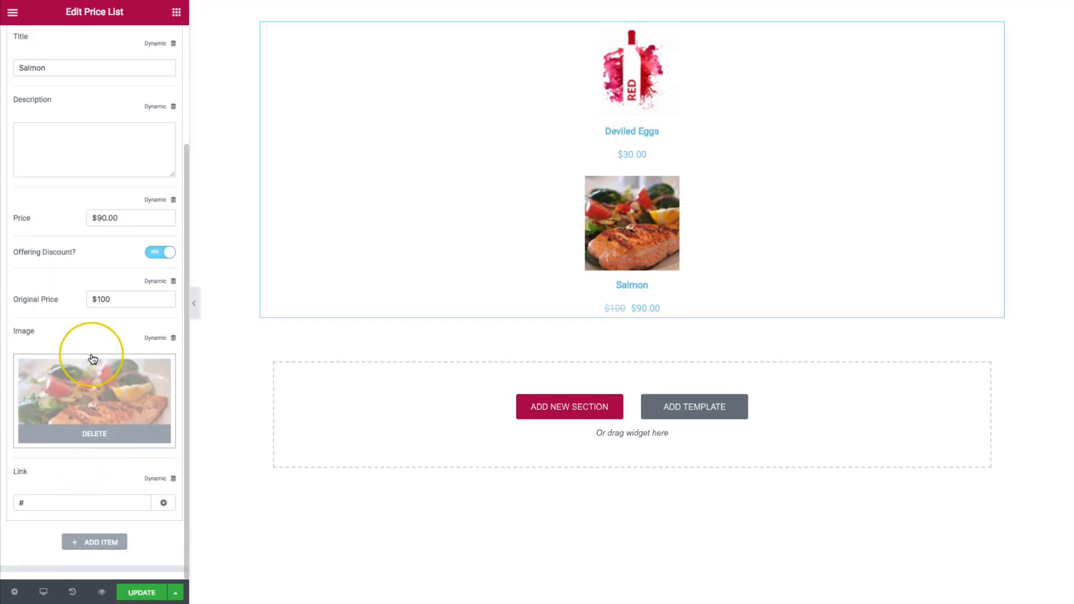
left_click(103, 369)
left_click(727, 336)
left_click(1014, 567)
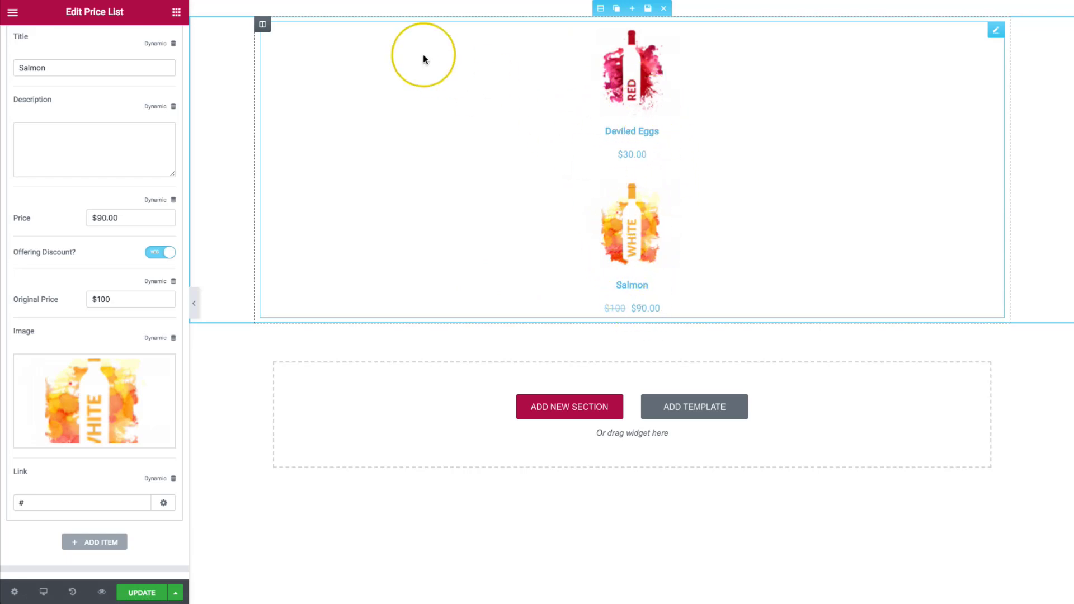
Step: On the Style tab, set item spacing to 41 and image-to-content spacing to 40
scroll(96, 145, "up", 3)
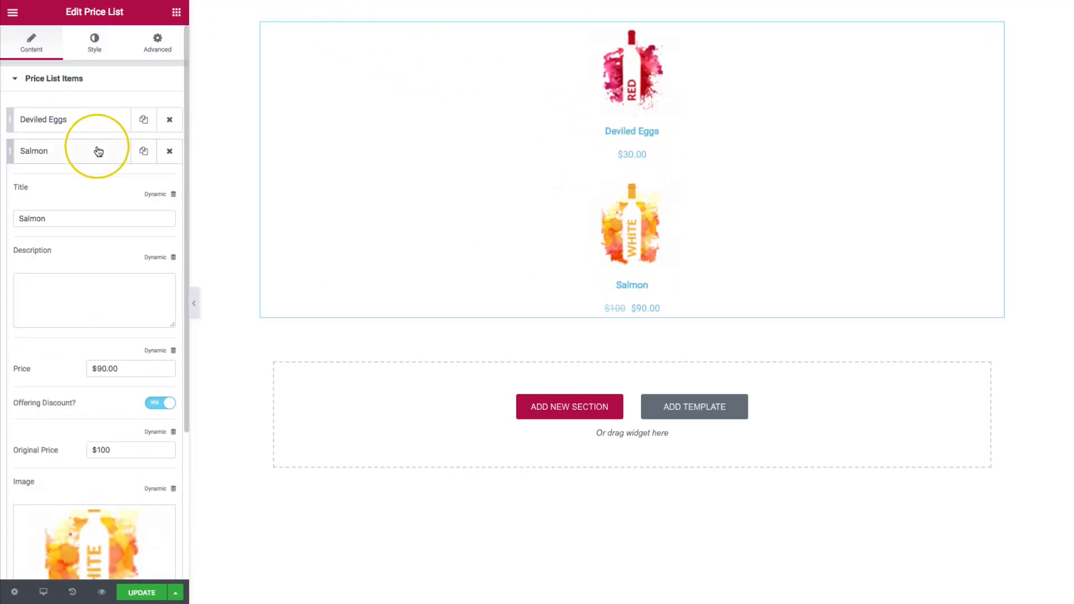
left_click(87, 45)
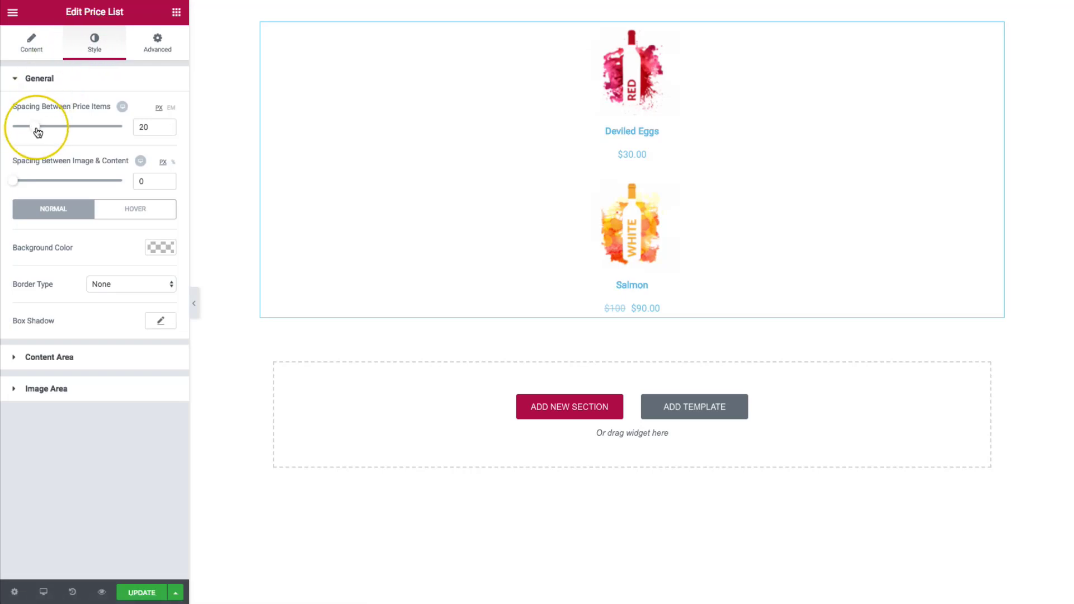
left_click_drag(37, 132, 80, 133)
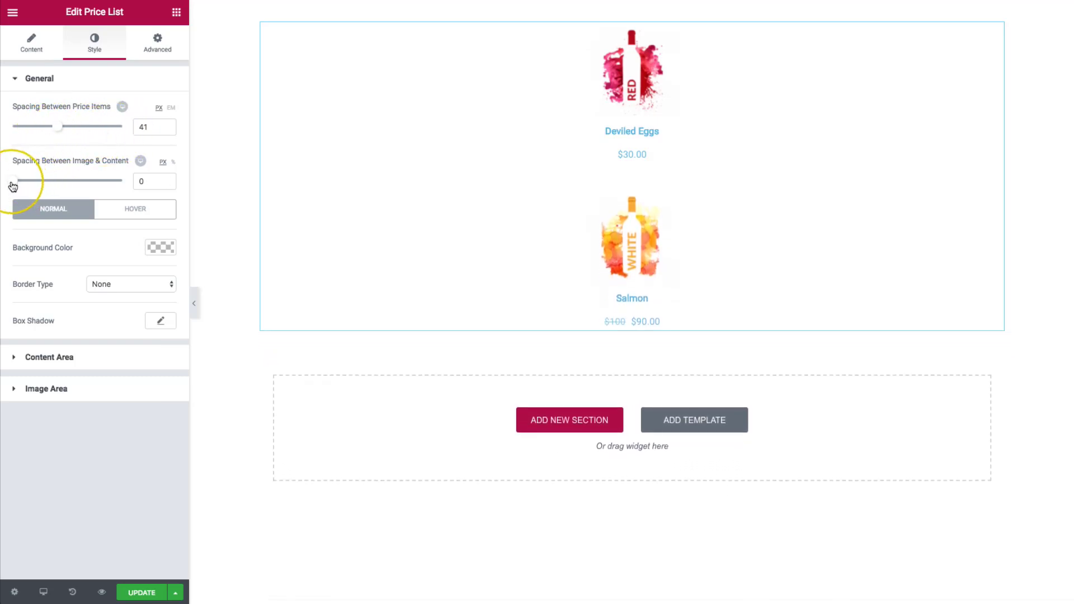
mouse_move(17, 186)
left_mouse_down()
mouse_move(40, 188)
mouse_move(25, 188)
left_mouse_up()
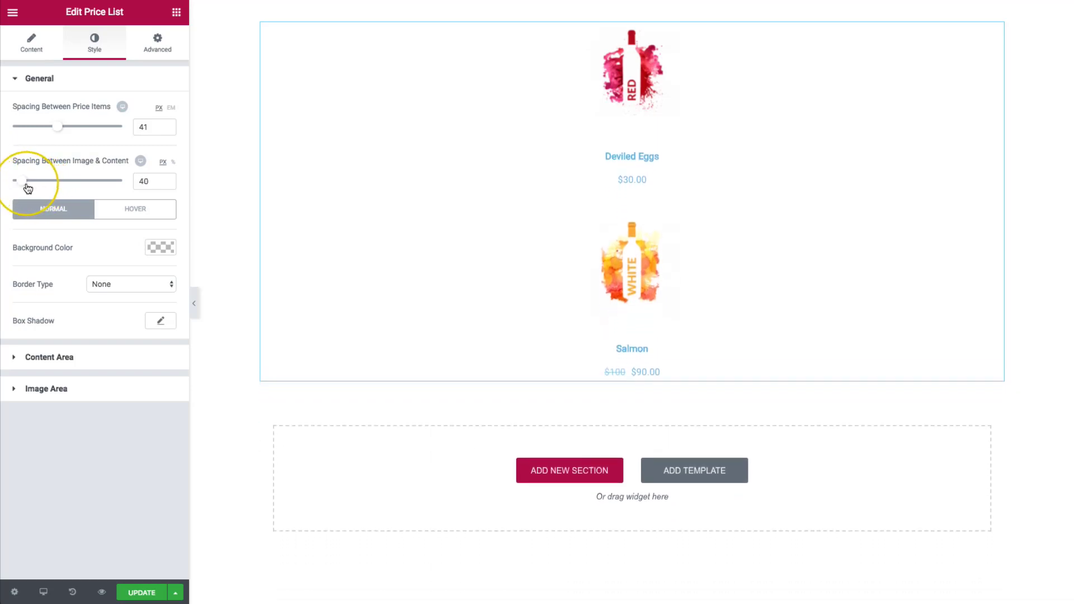
Step: Set the price items' background colour to white (#ffffff)
left_click(159, 248)
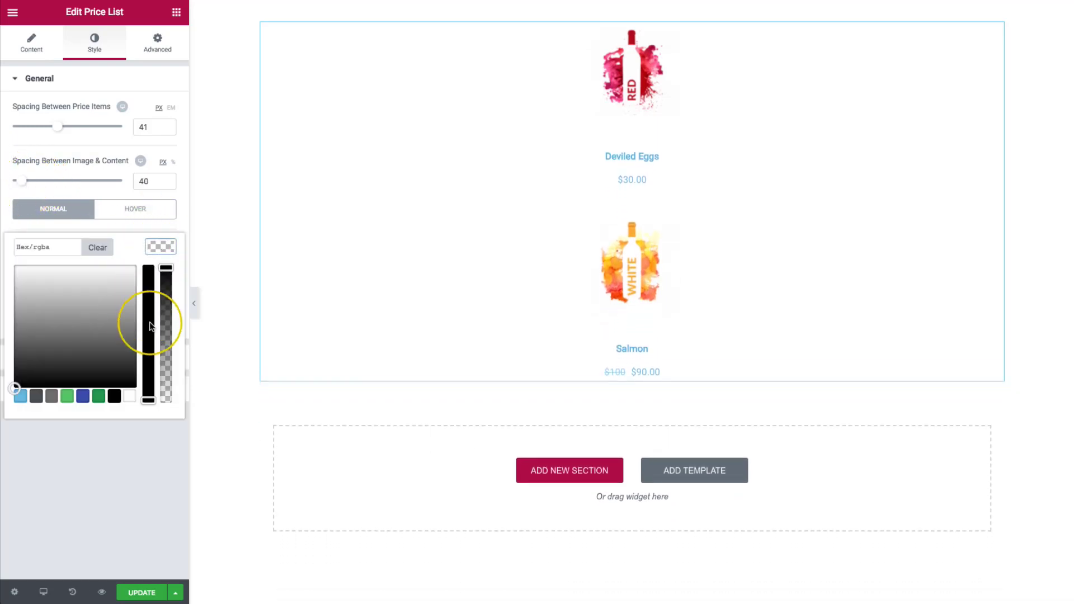
left_click(114, 396)
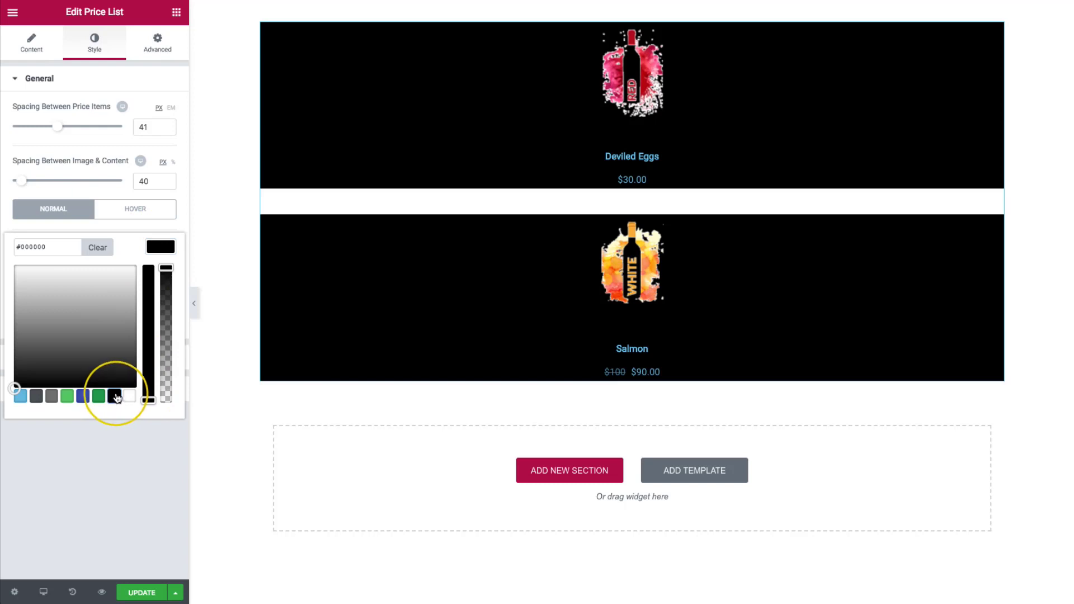
left_click(129, 396)
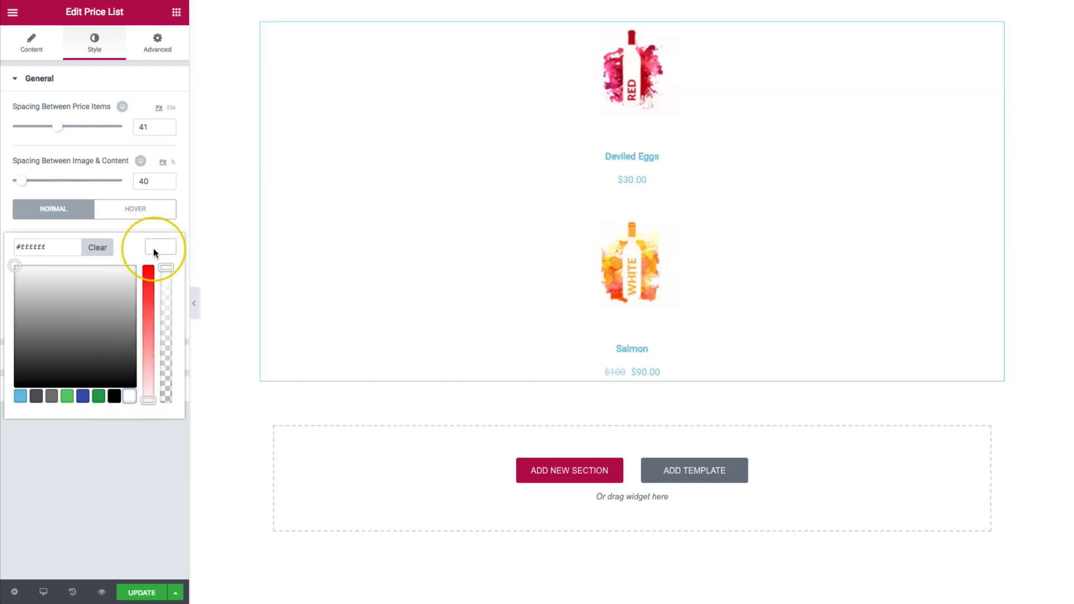
left_click(155, 252)
Step: Leave the items' Border Type at None after trying a 1 px solid border
left_click(126, 284)
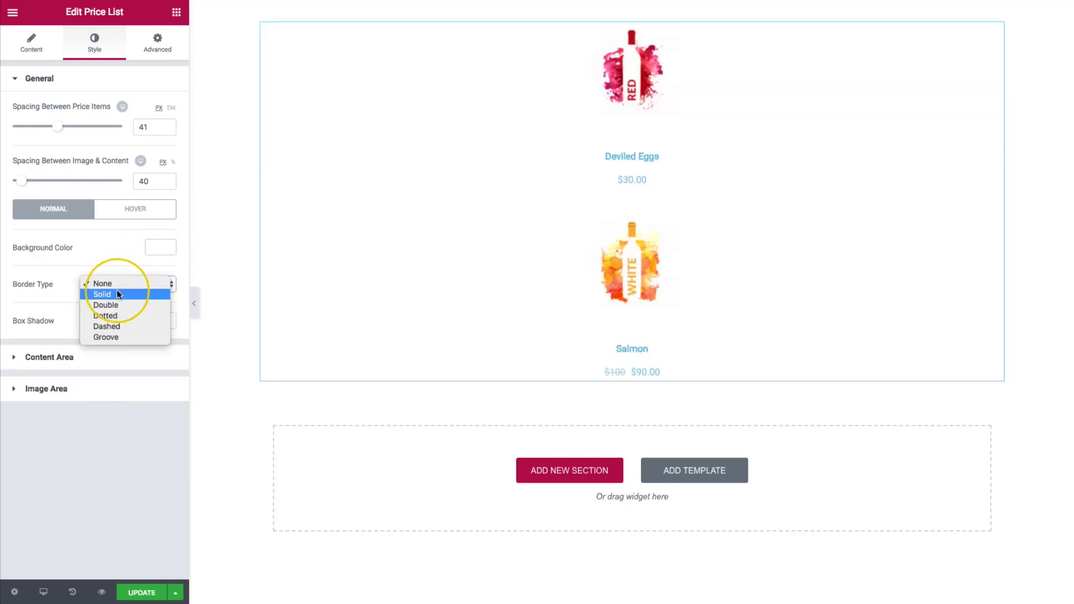
left_click(115, 292)
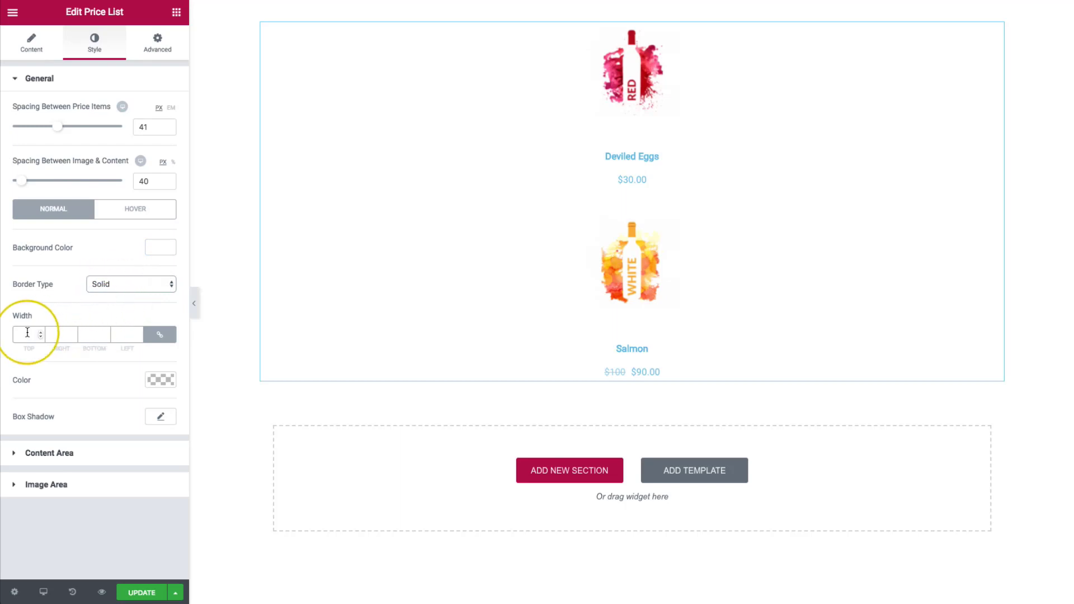
type("1")
left_click(109, 284)
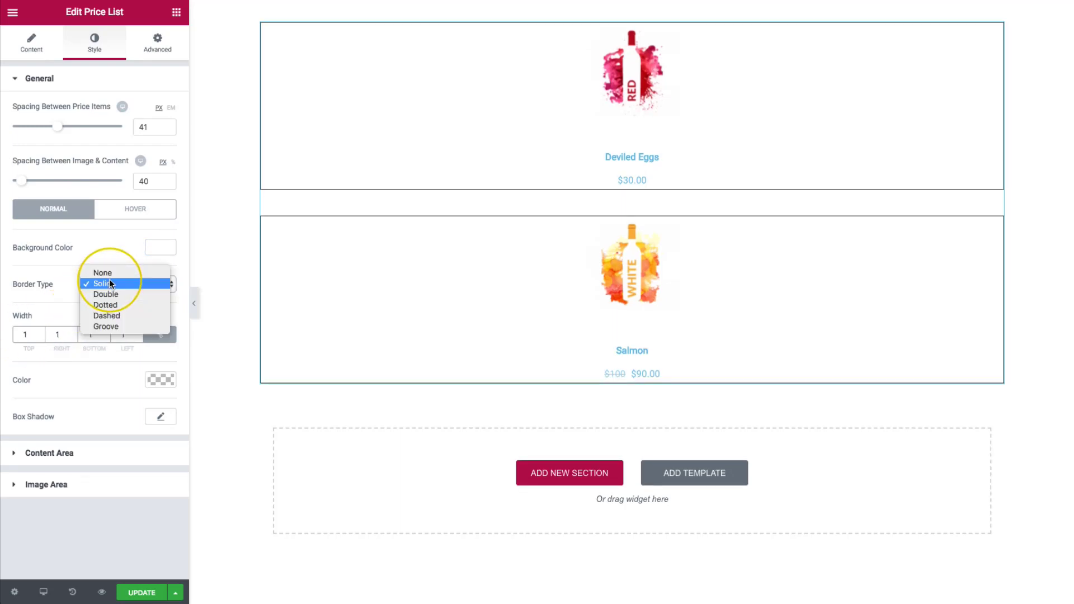
left_click(109, 271)
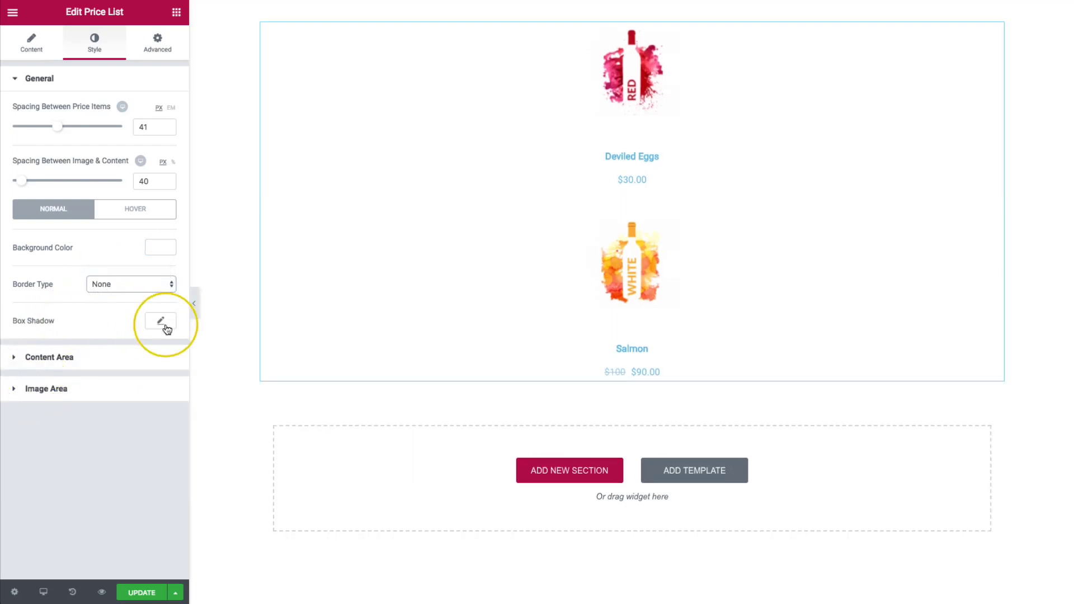
Step: Make the item titles blue with a black hover colour
left_click(84, 358)
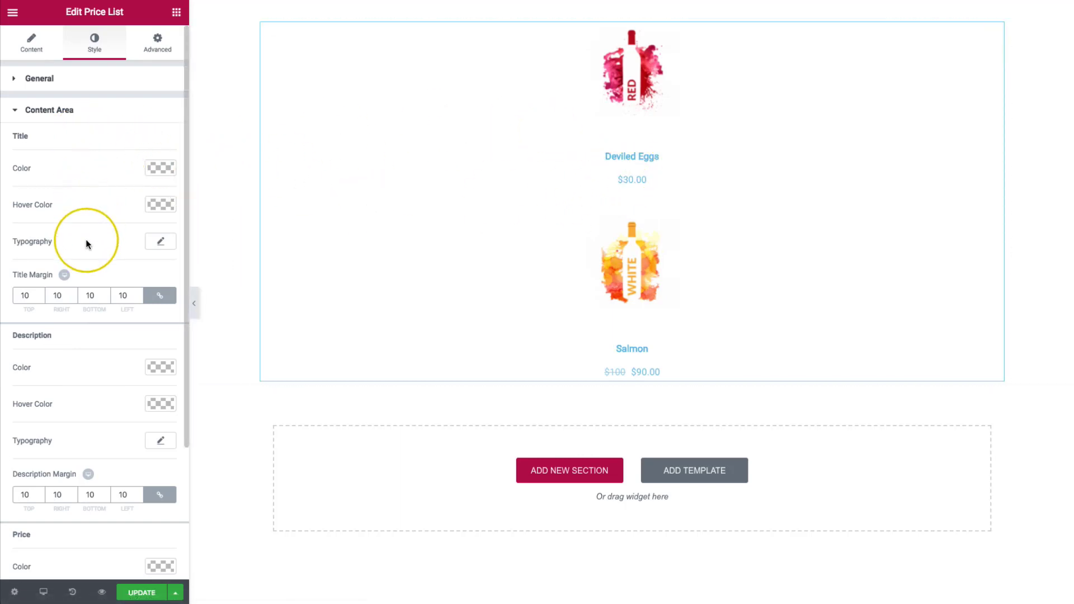
left_click(158, 170)
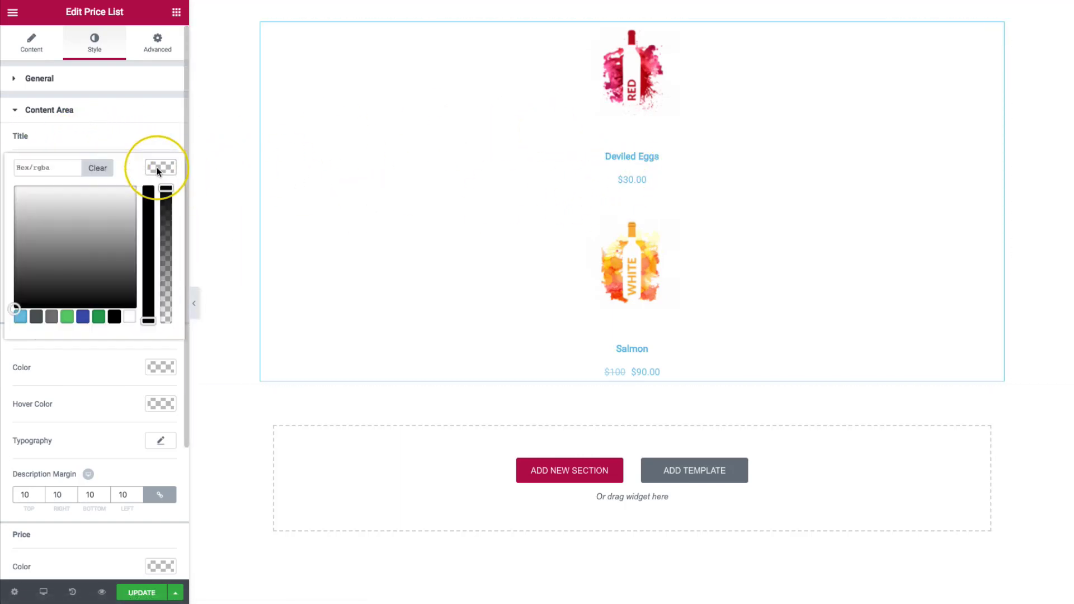
left_click(82, 317)
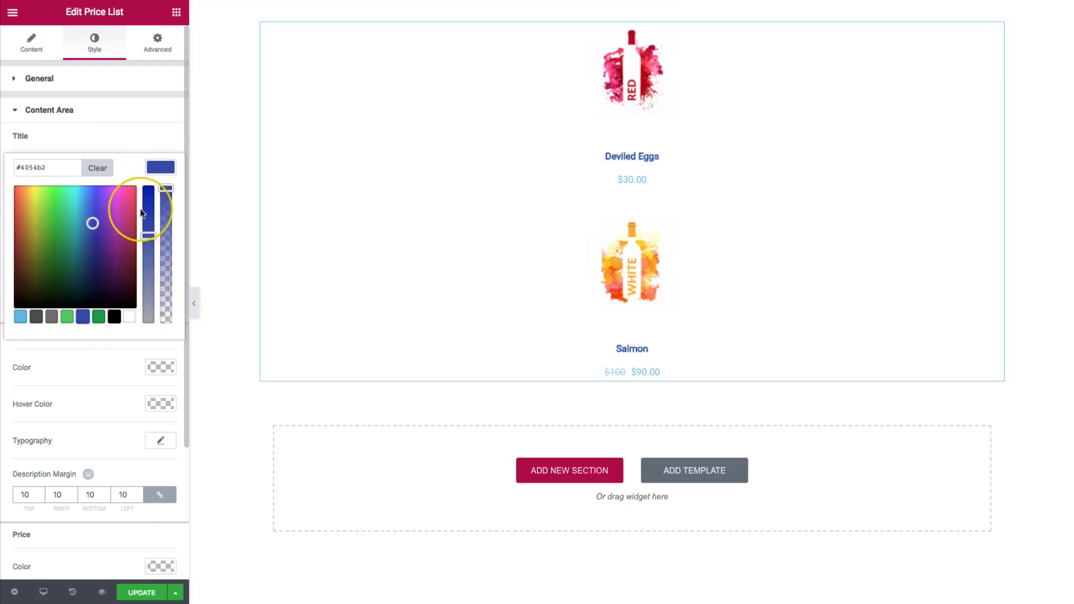
left_click(157, 166)
left_click(160, 206)
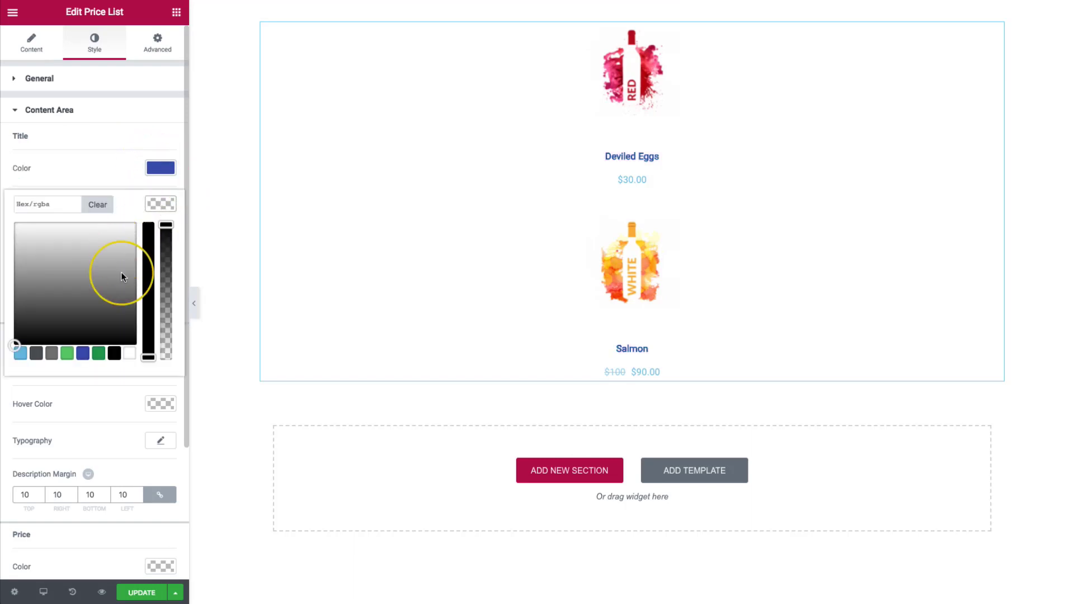
left_click(114, 353)
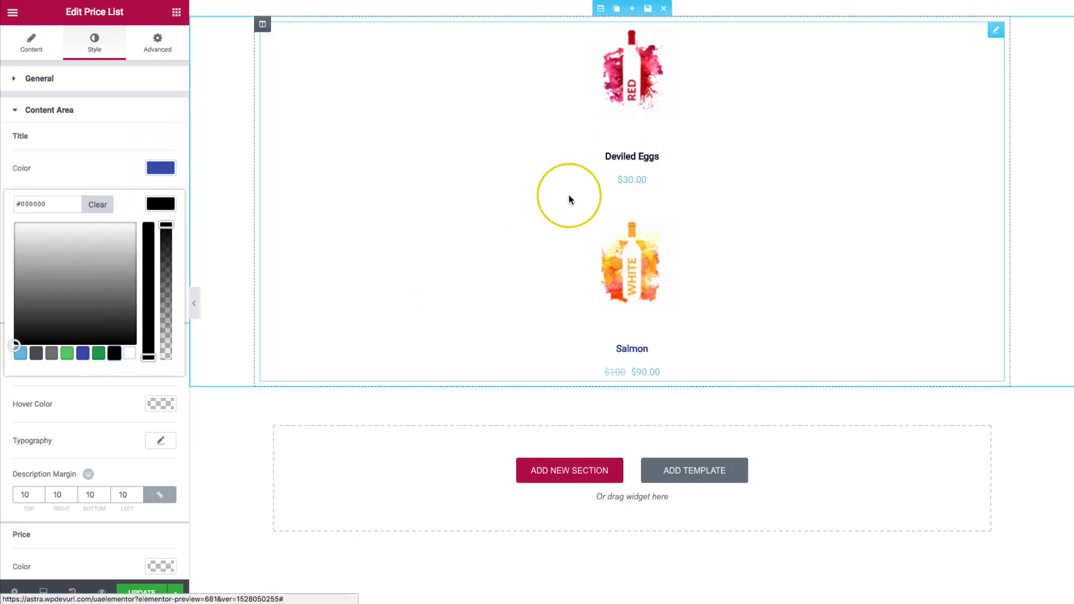
left_click(67, 353)
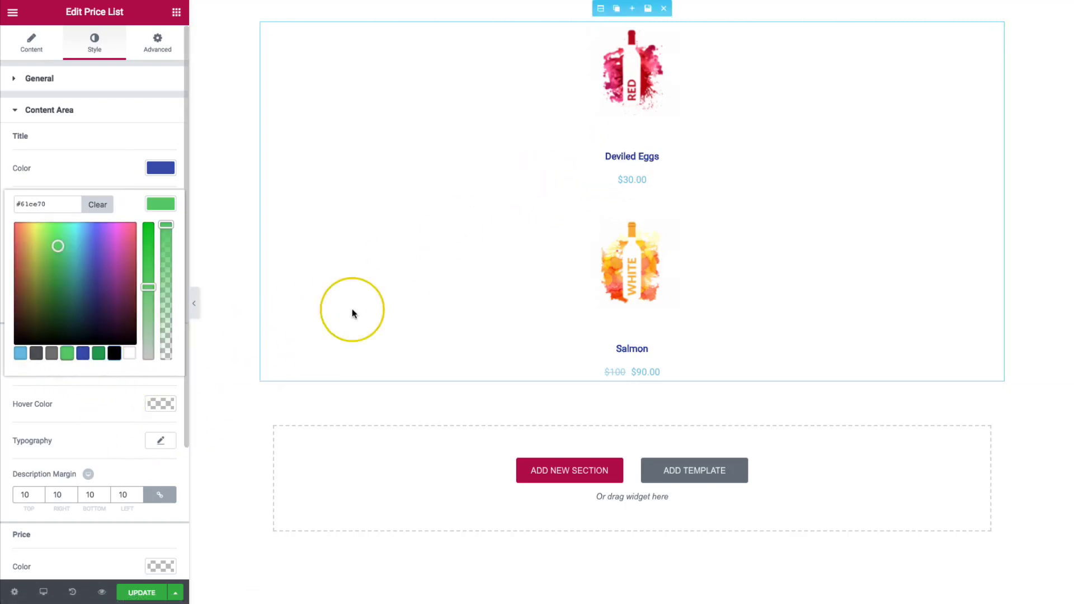
left_click(115, 356)
left_click(113, 399)
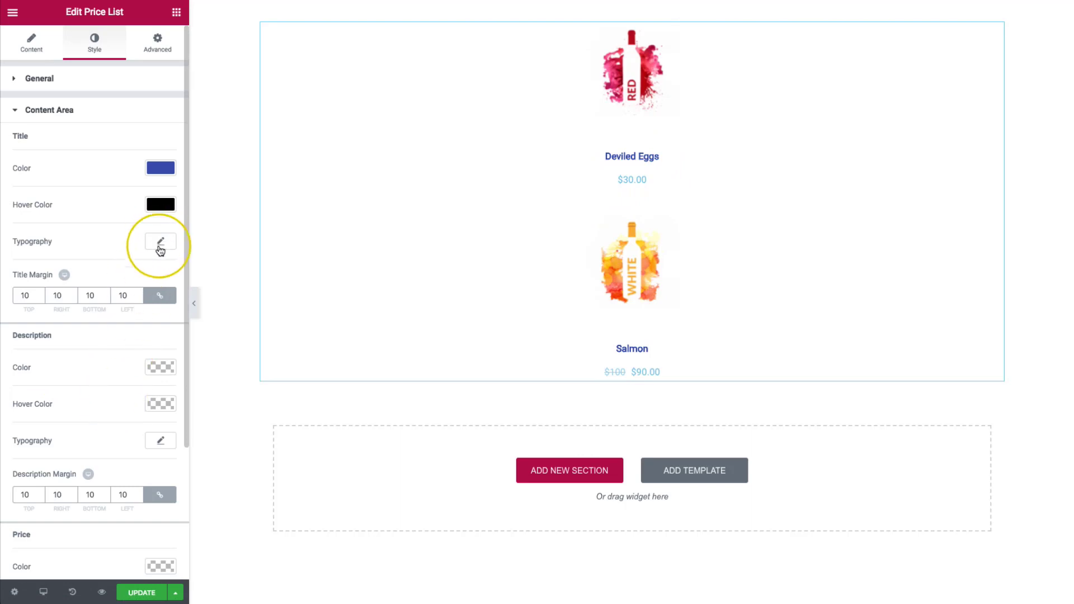
Step: Set the title typography to 24 px, weight 700, uppercase
left_click(160, 241)
left_click_drag(23, 325, 36, 325)
left_click(118, 349)
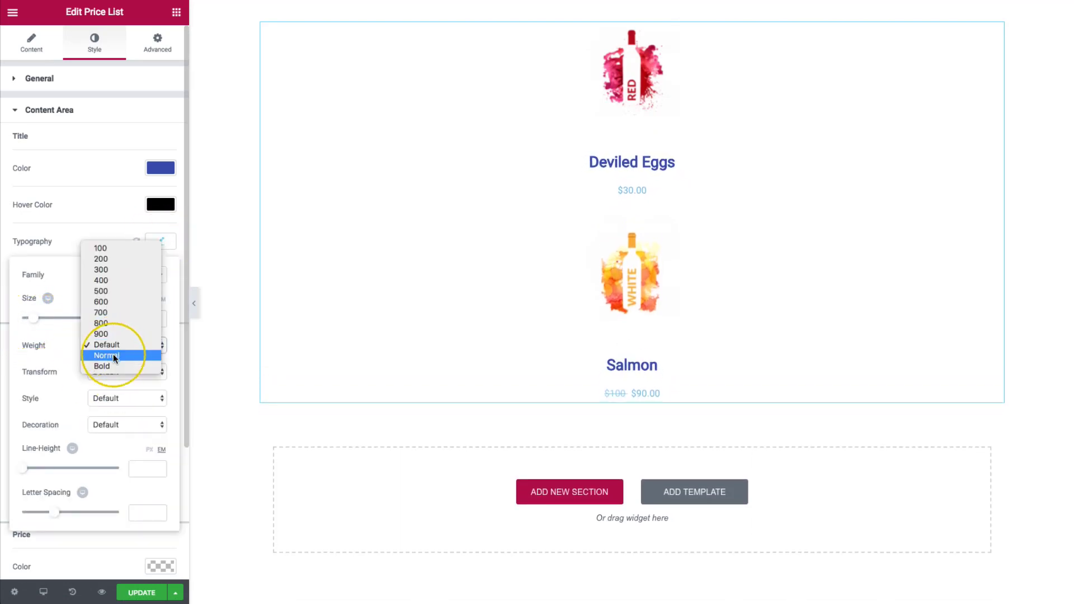
left_click(105, 316)
left_click(106, 366)
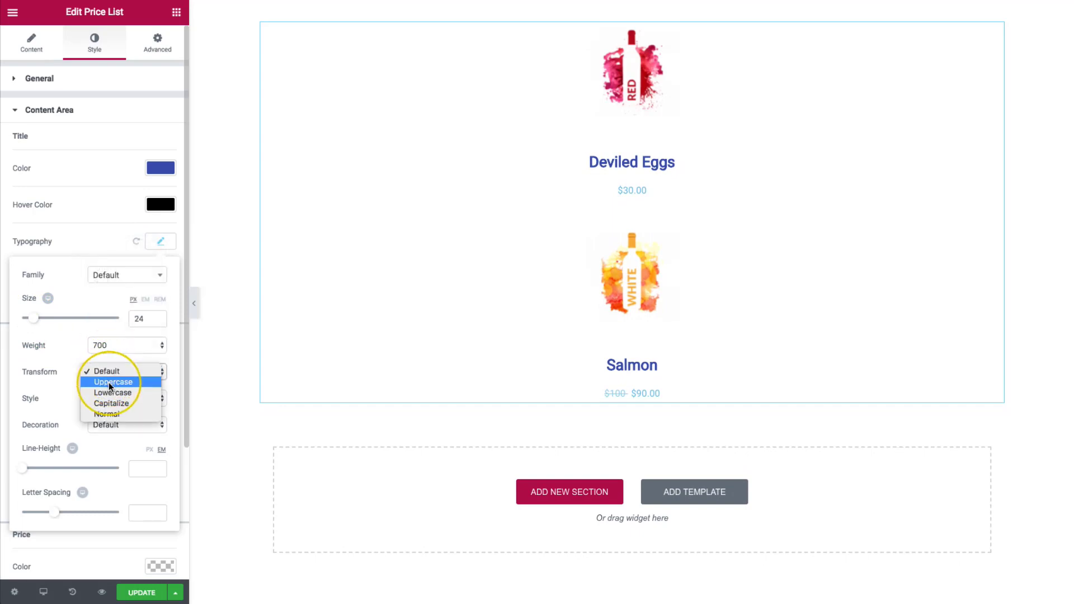
left_click(109, 380)
left_click(158, 245)
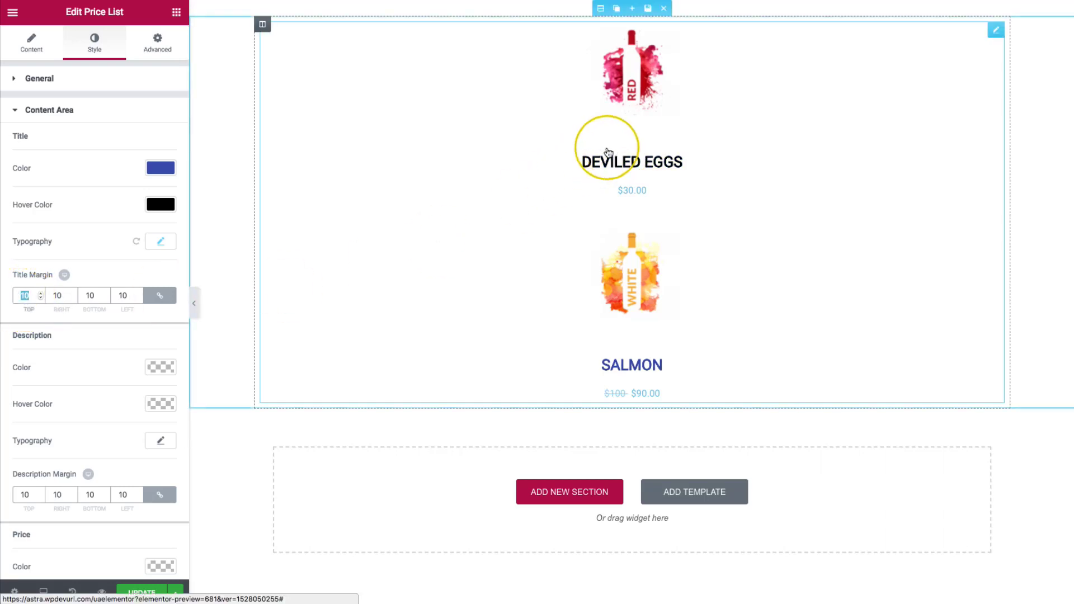
Step: Set the price colour to the dark grey (#54595f) swatch
scroll(112, 364, "down", 3)
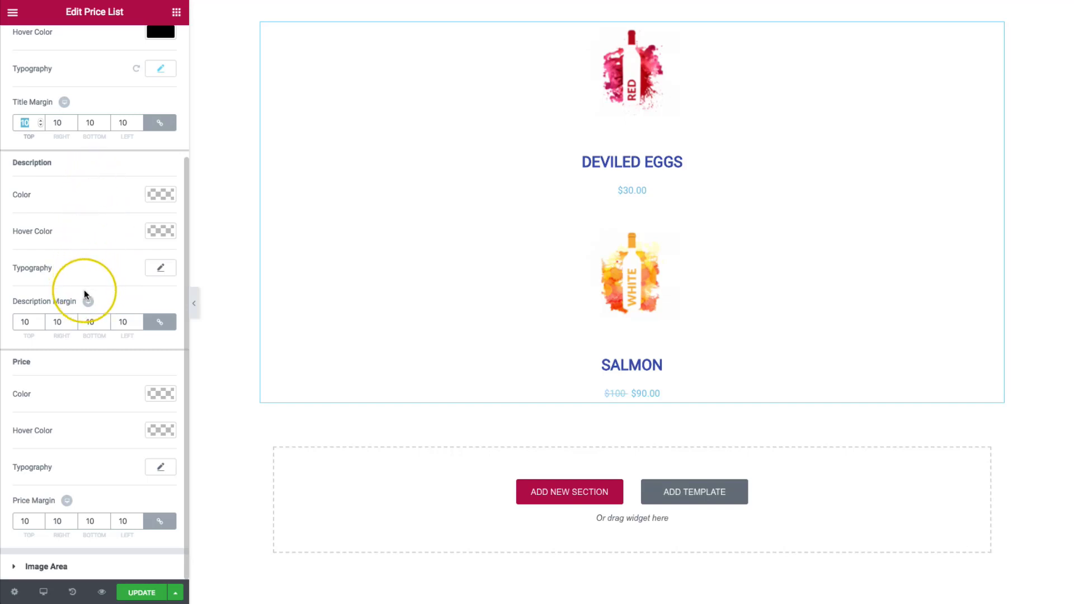
left_click(152, 396)
left_click(83, 541)
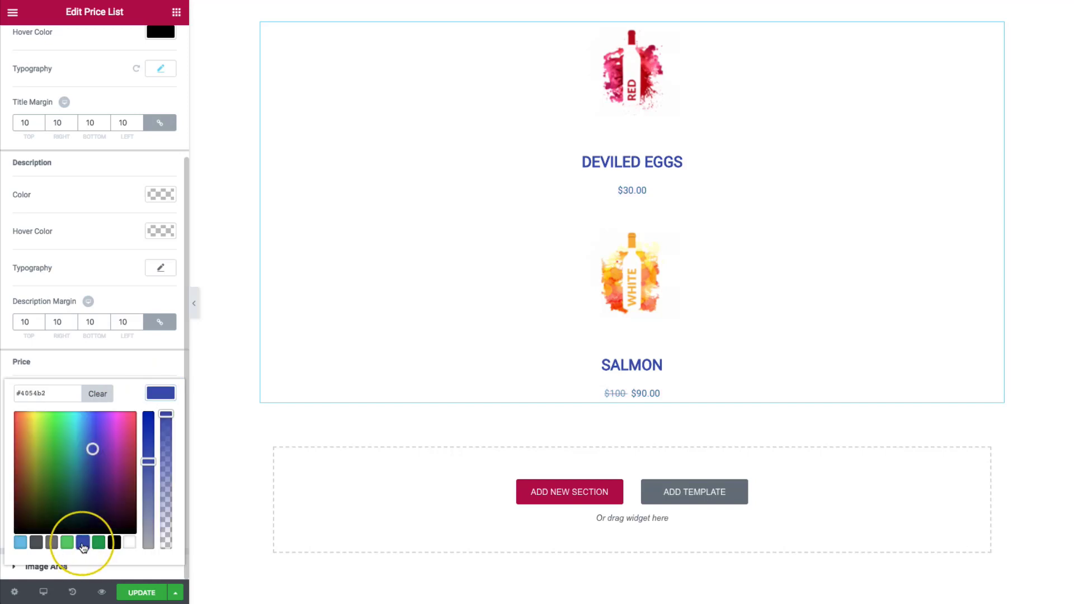
left_click(34, 543)
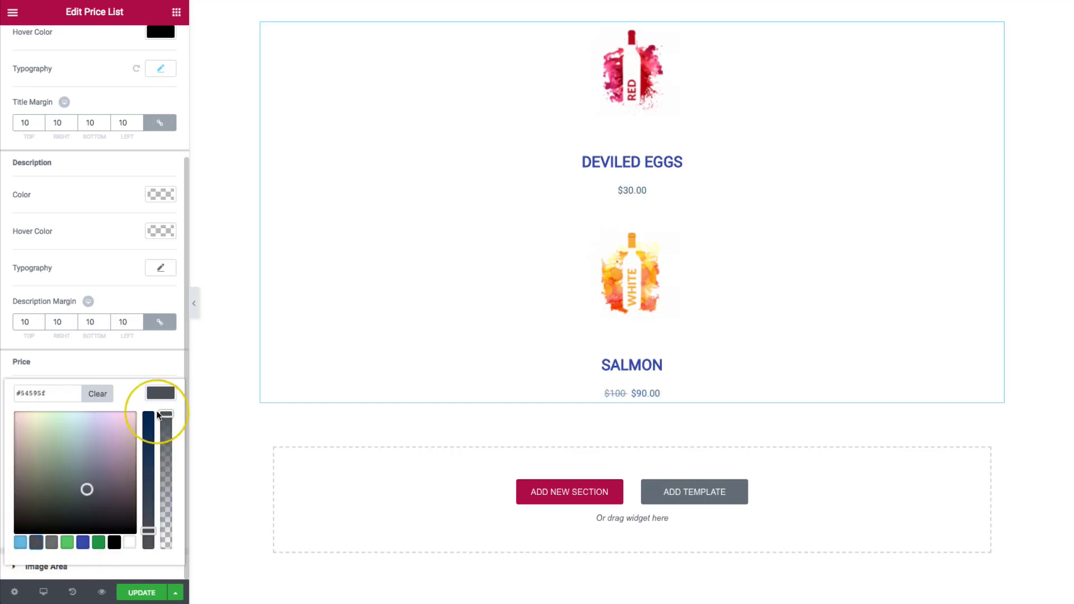
left_click(157, 396)
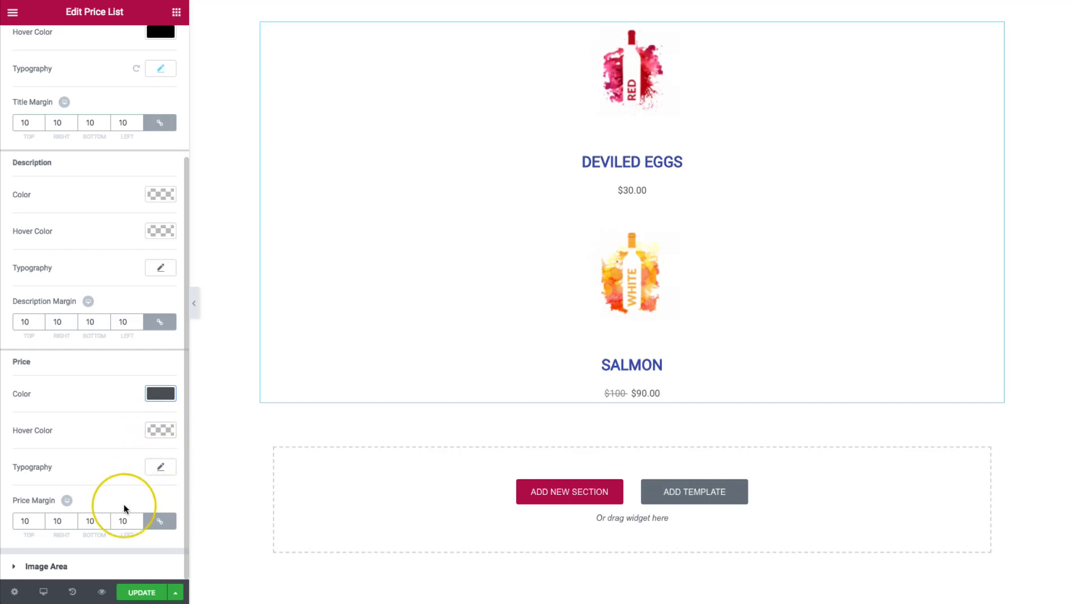
Step: Set the price list's wine images to Full size and shrink their width to 110 px
left_click(78, 566)
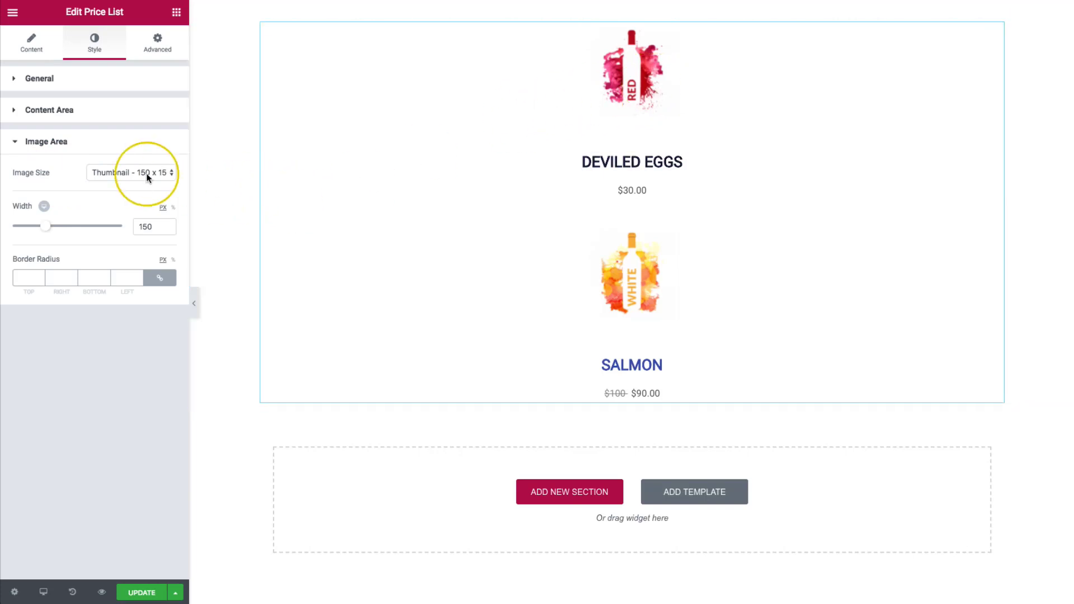
left_click(149, 177)
left_click(103, 278)
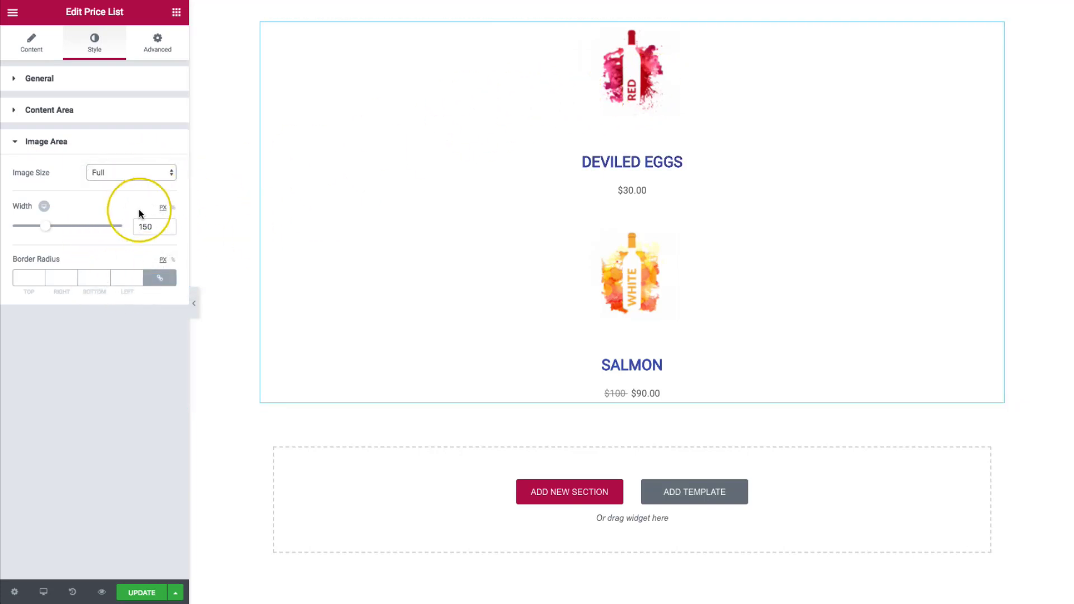
left_click_drag(48, 224, 39, 230)
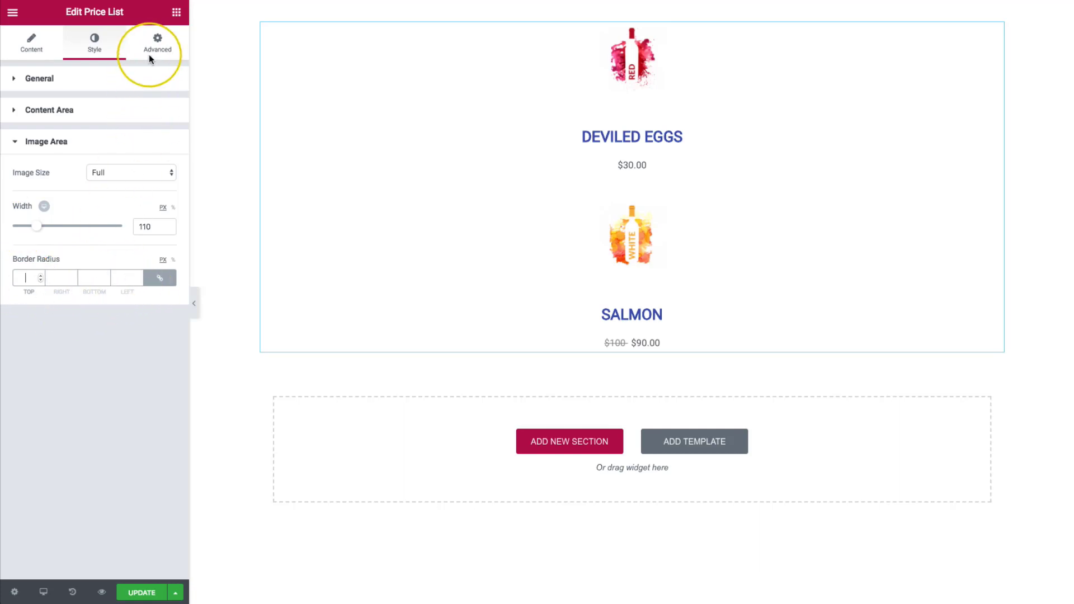
left_click(32, 48)
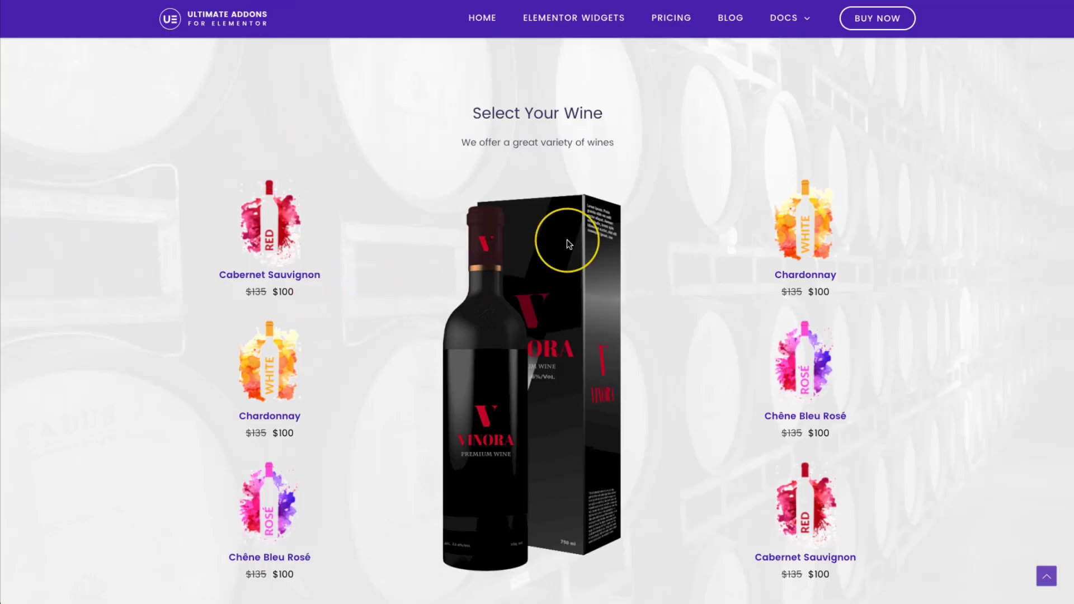
Step: Duplicate the Salmon item, copy the column into three, and delete the middle column's price list
scroll(568, 245, "down", 1)
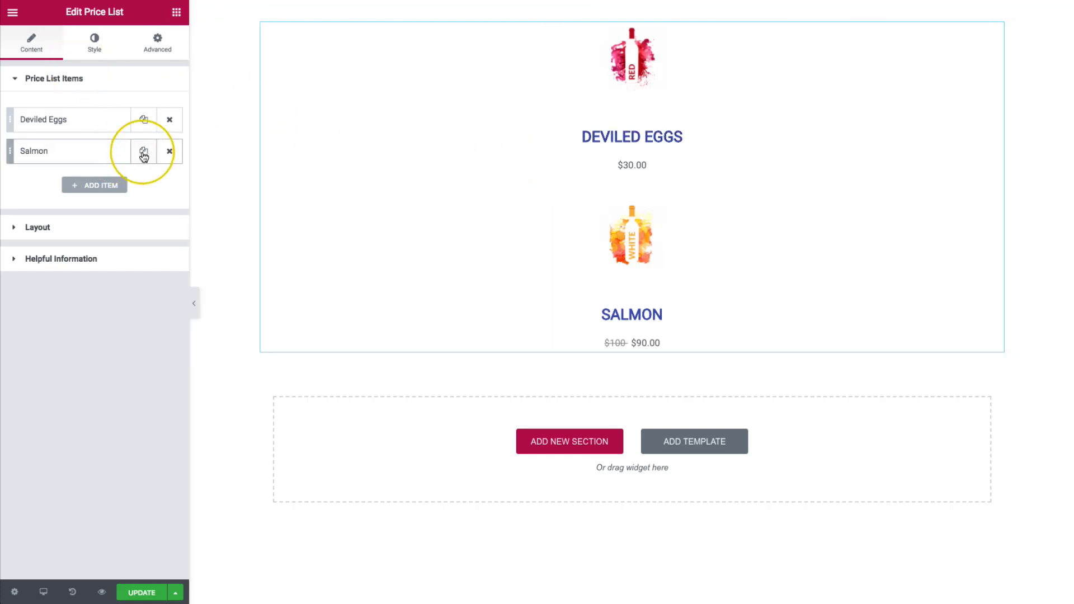
left_click(144, 152)
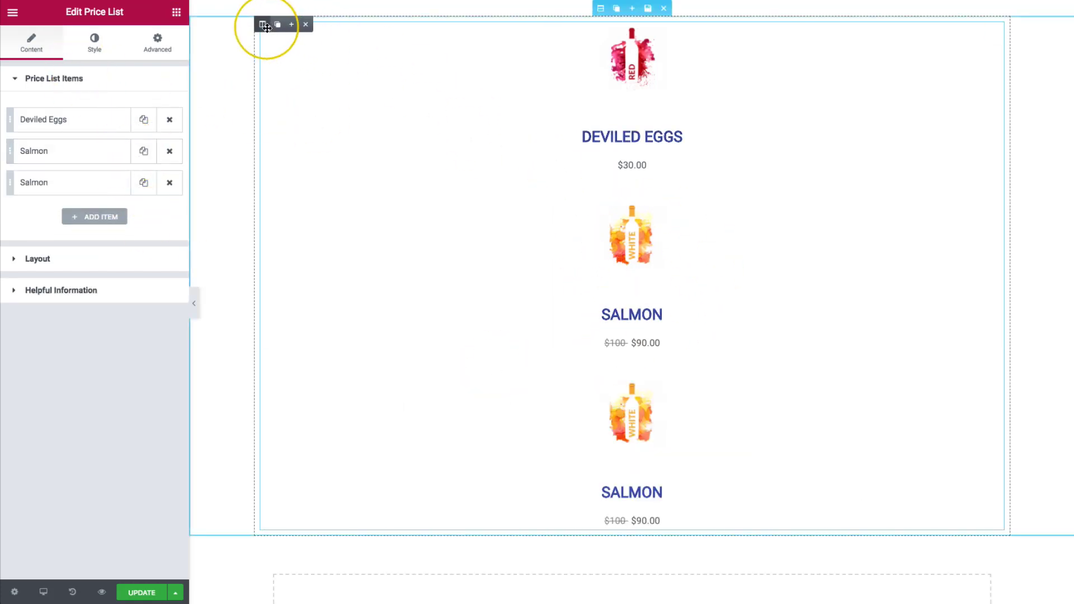
left_click(279, 25)
left_click(279, 26)
left_click(631, 64)
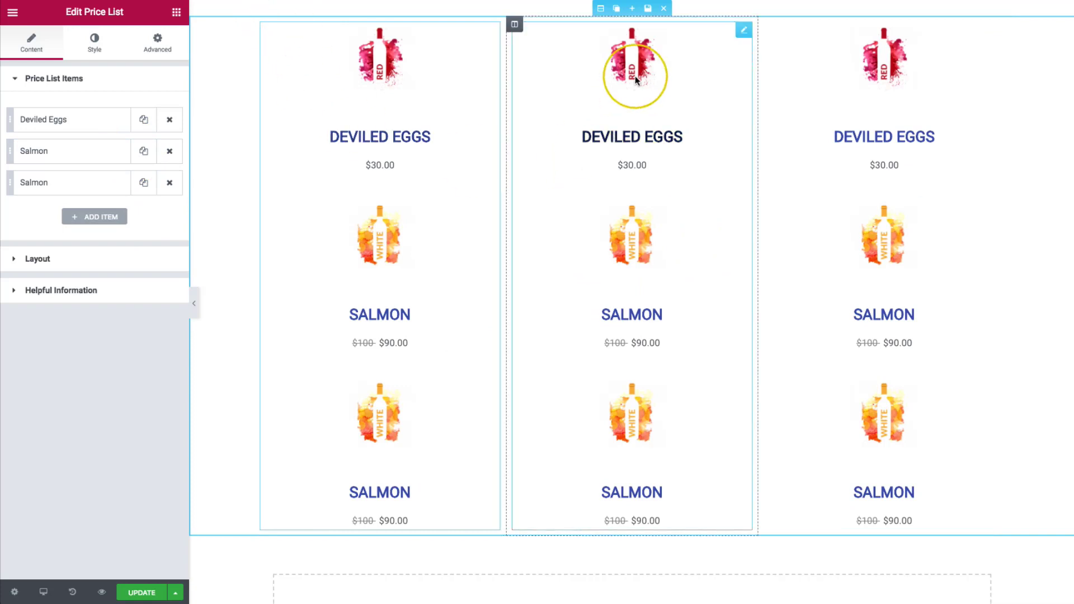
left_click(695, 29)
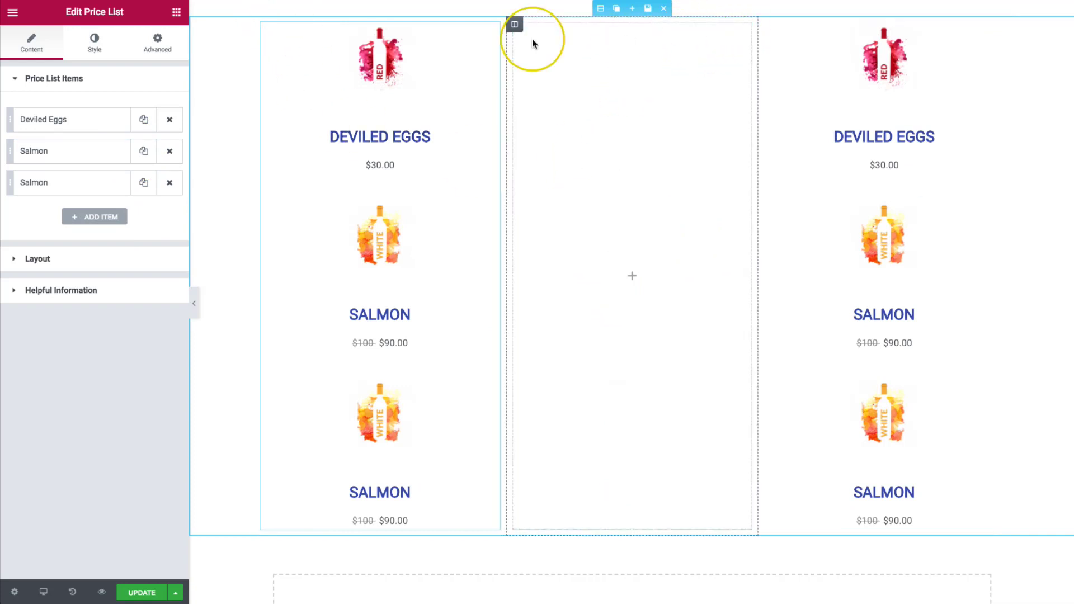
Step: Drag an Image widget into the middle column and insert the grey shoe photo
left_click(176, 12)
type("ima")
left_click_drag(75, 104, 635, 223)
left_click(99, 180)
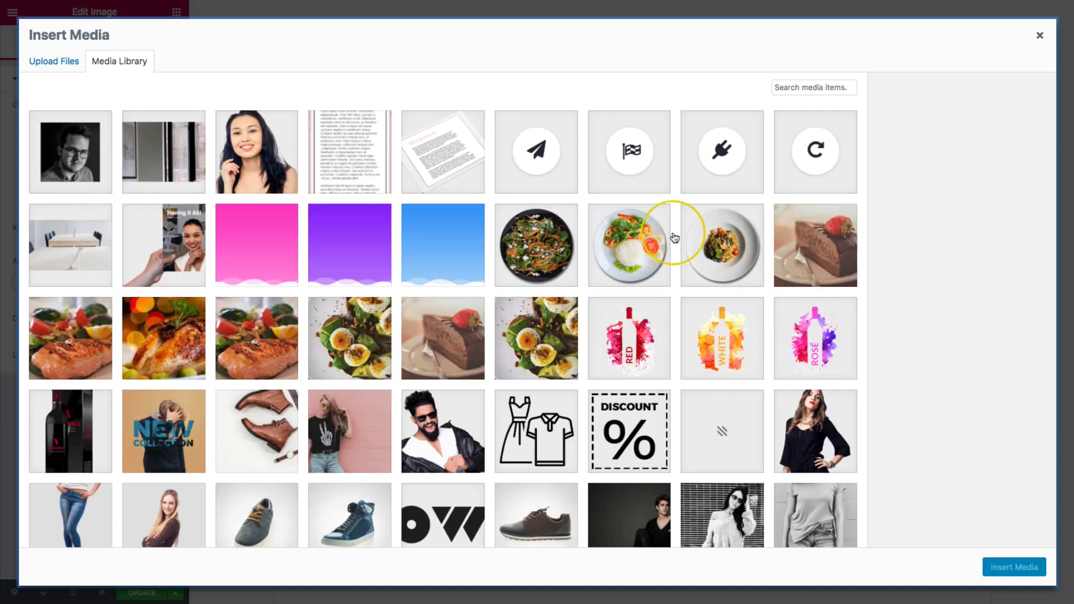
scroll(307, 240, "down", 3)
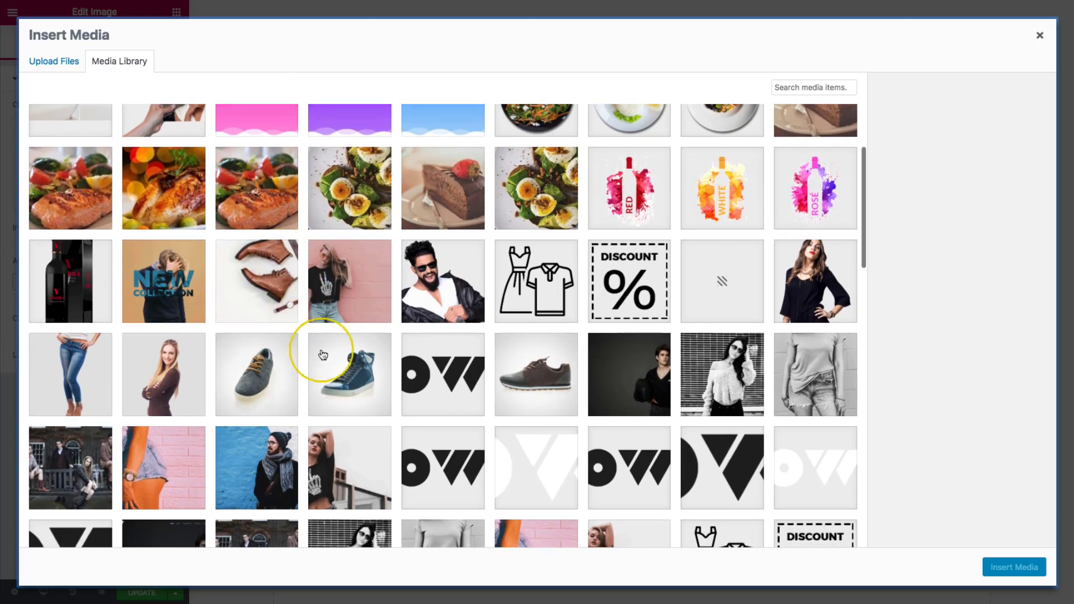
left_click(240, 372)
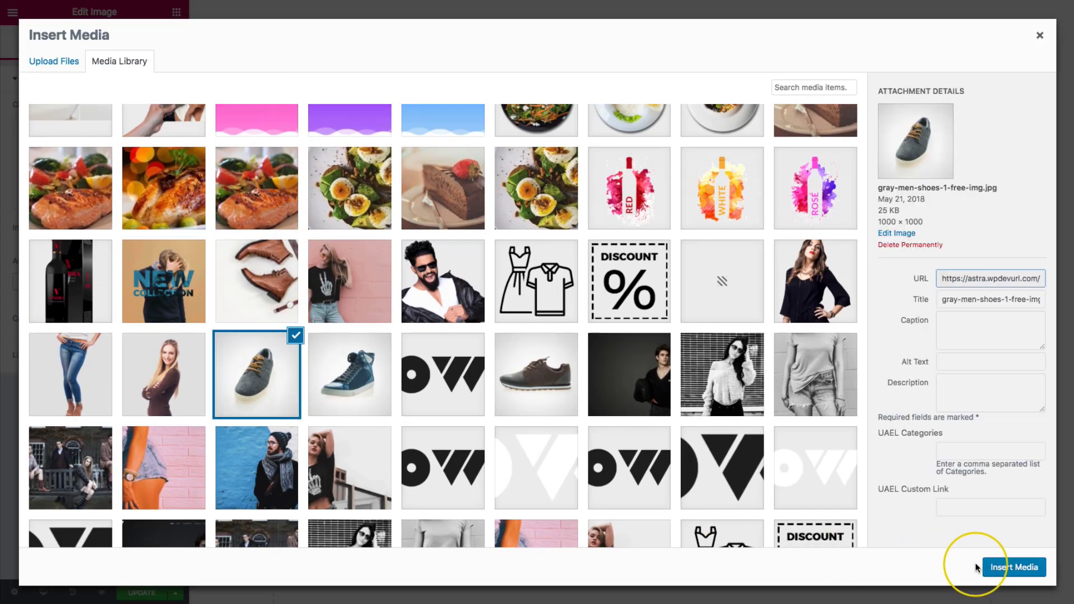
left_click(995, 567)
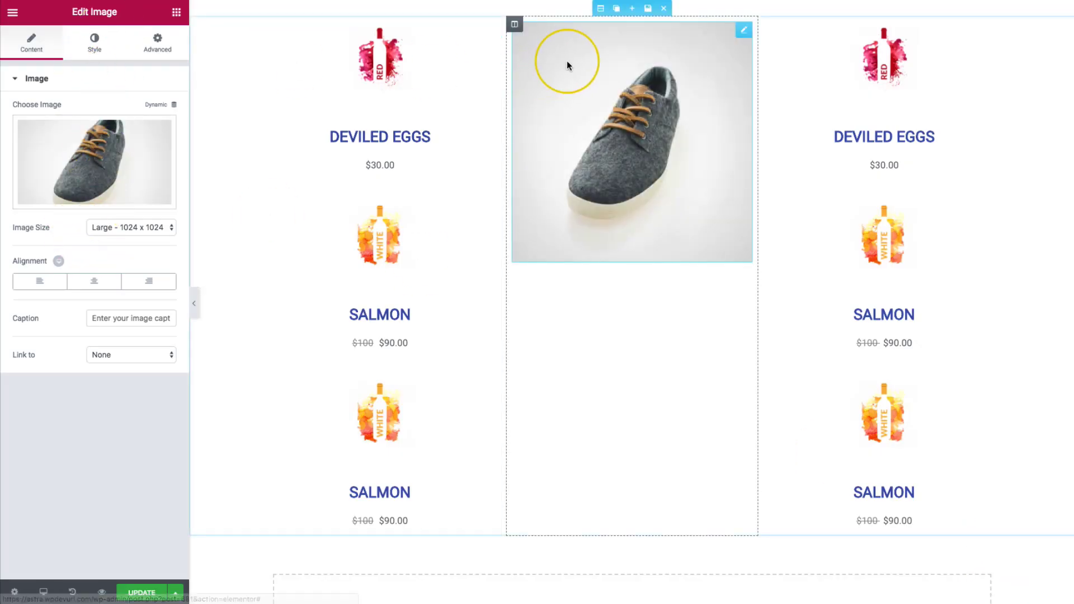
Step: Set the middle column's Content Position to Middle
left_click(512, 24)
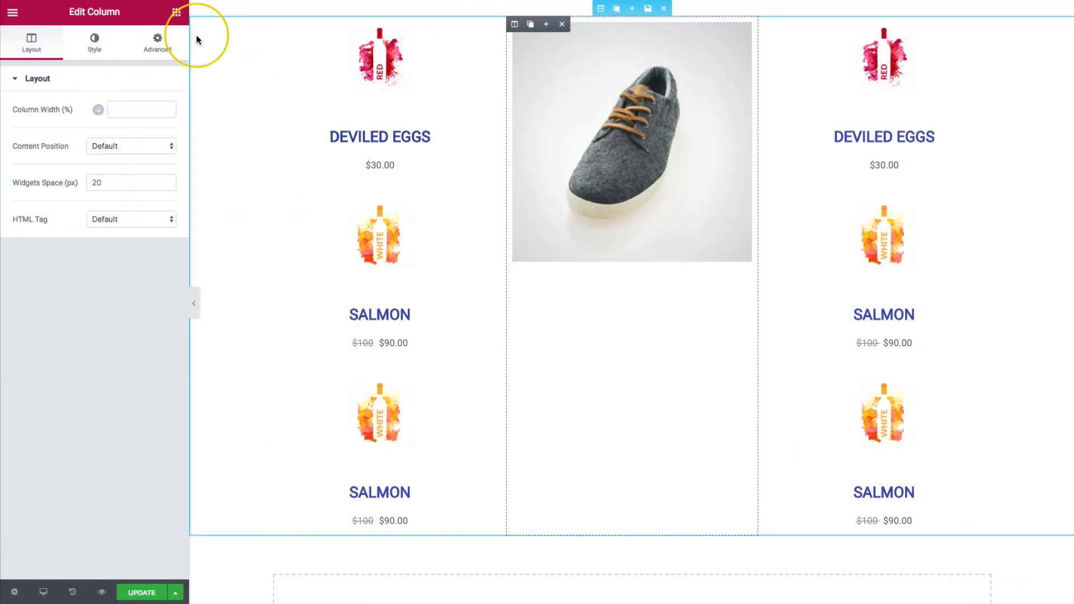
left_click(108, 146)
left_click(105, 168)
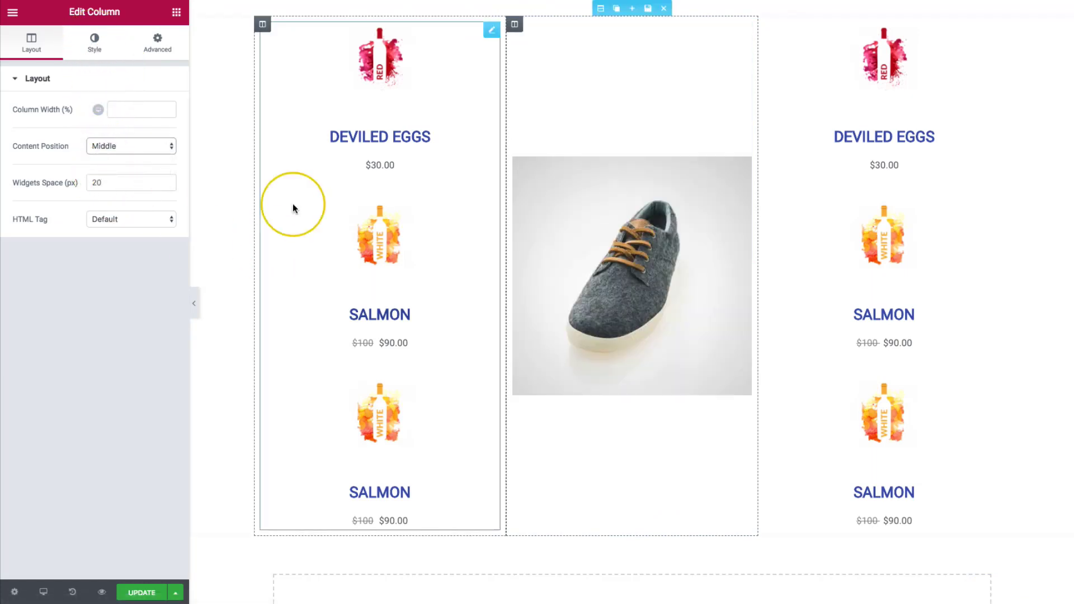